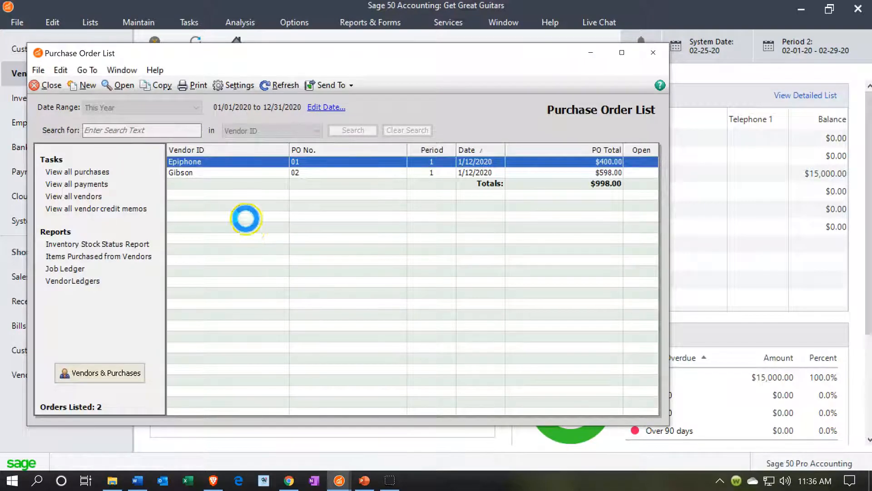
- Review the details of Gibson purchase order 02, including its closed status, and close the order and the purchase order list
click(191, 173)
double_click(191, 172)
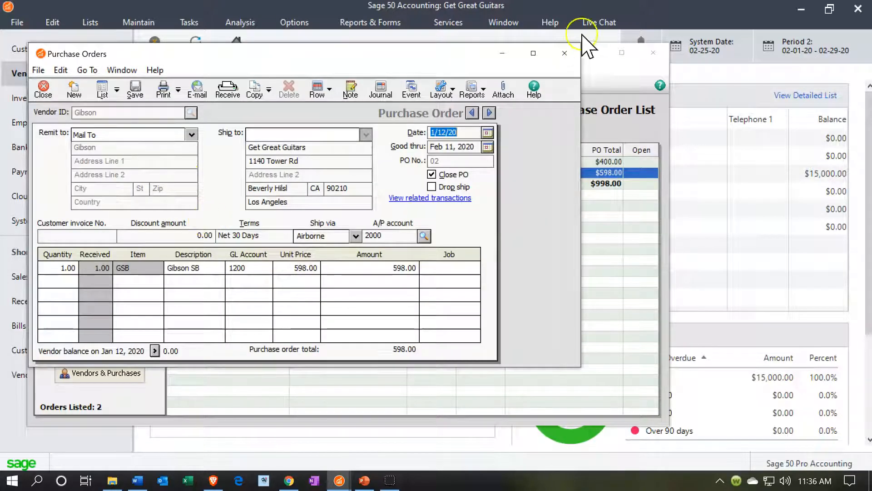
click(533, 53)
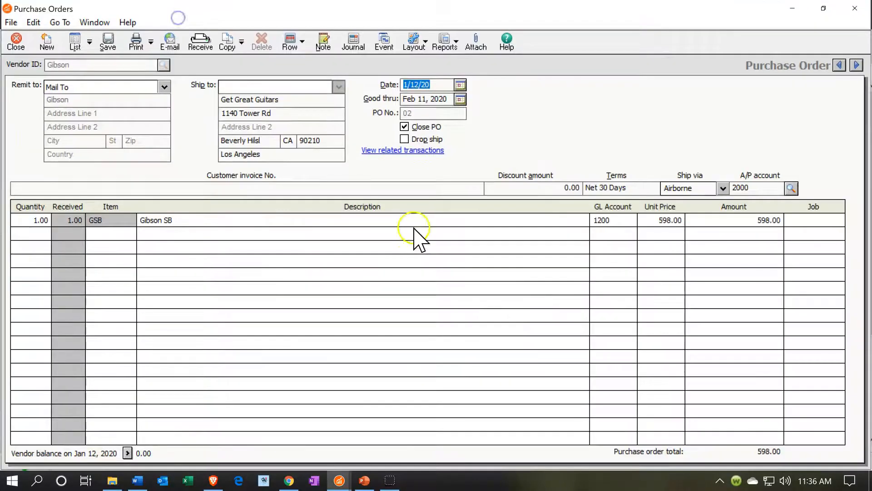
click(503, 289)
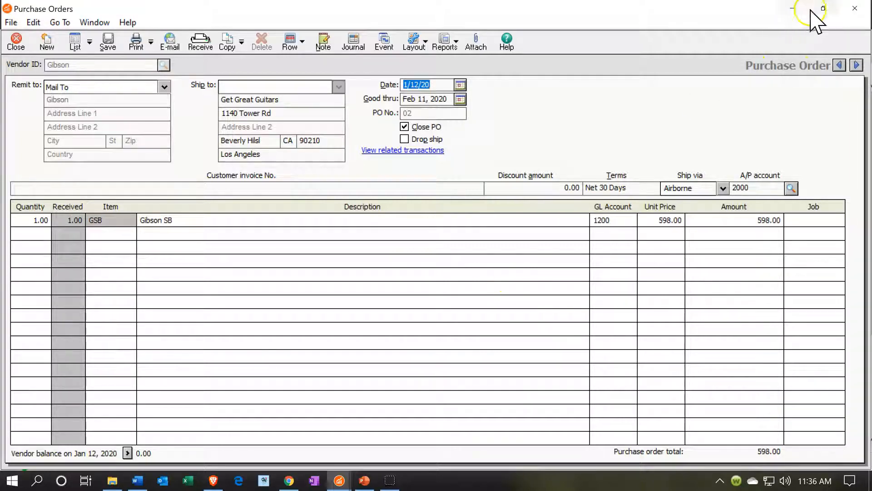
click(849, 8)
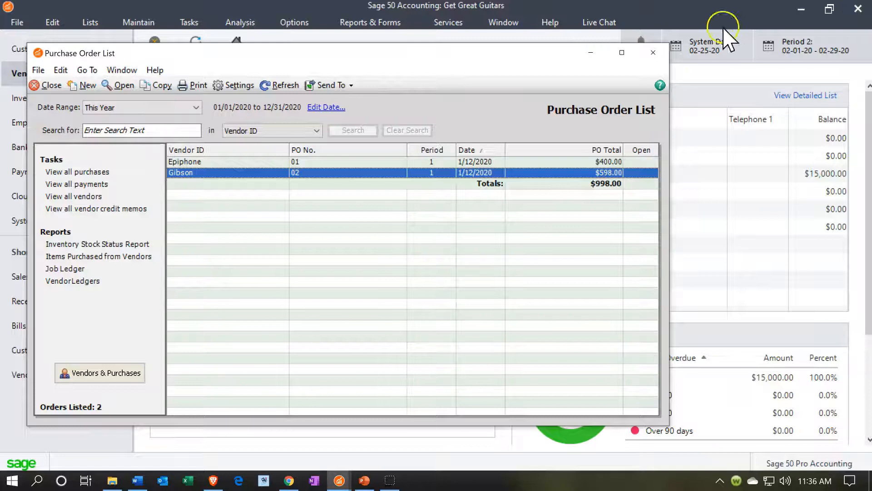
click(652, 52)
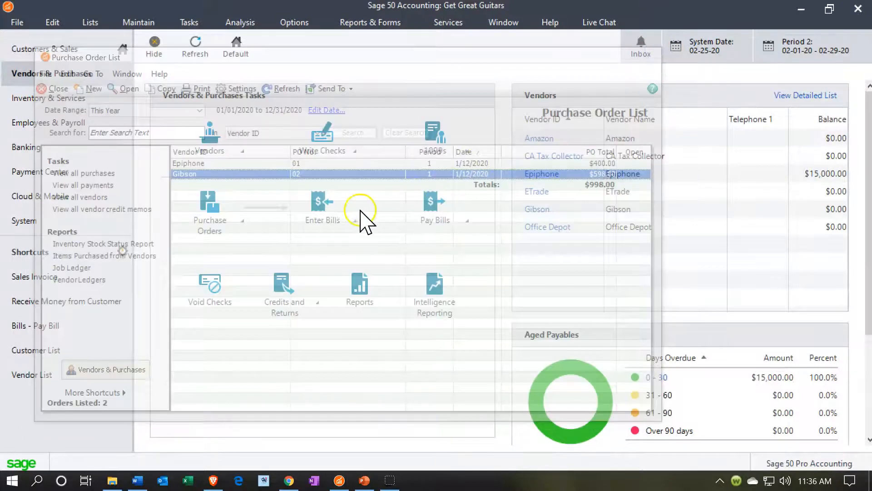
- View the existing bills, examine Gibson invoice 0008 applied to purchase order 02, and close the bill and the purchase list
click(355, 221)
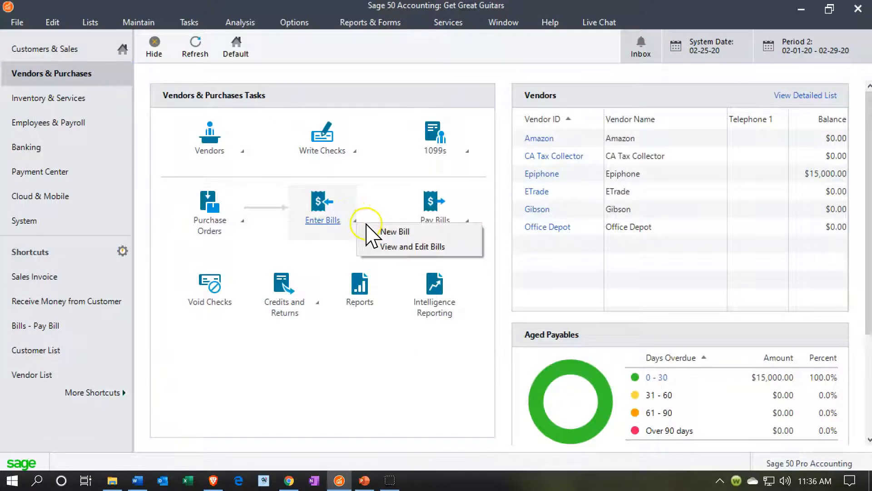
click(375, 249)
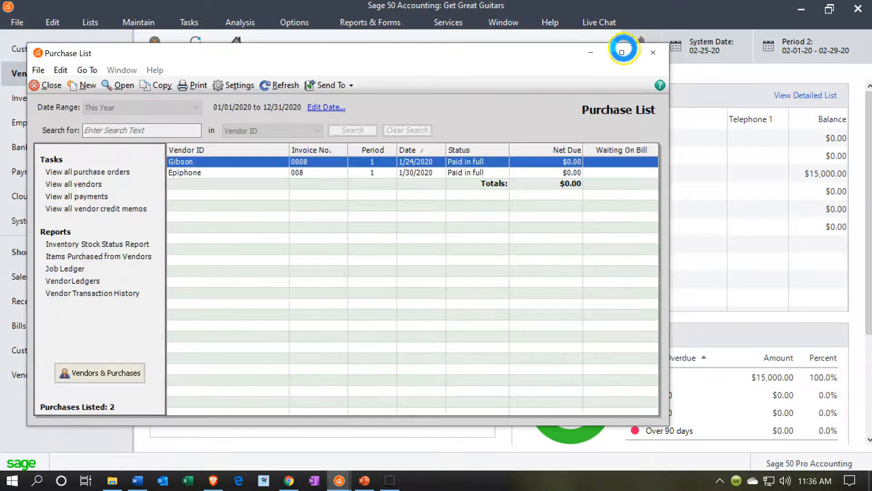
click(622, 52)
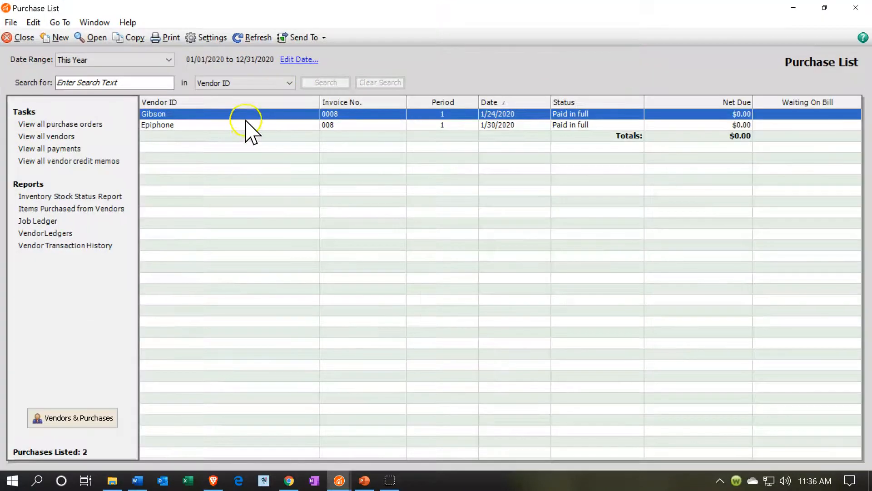
double_click(245, 113)
double_click(245, 113)
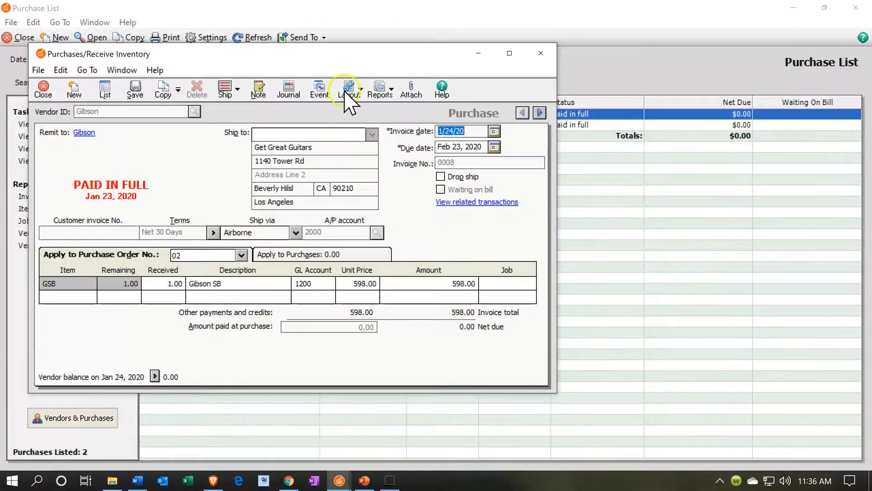
click(505, 54)
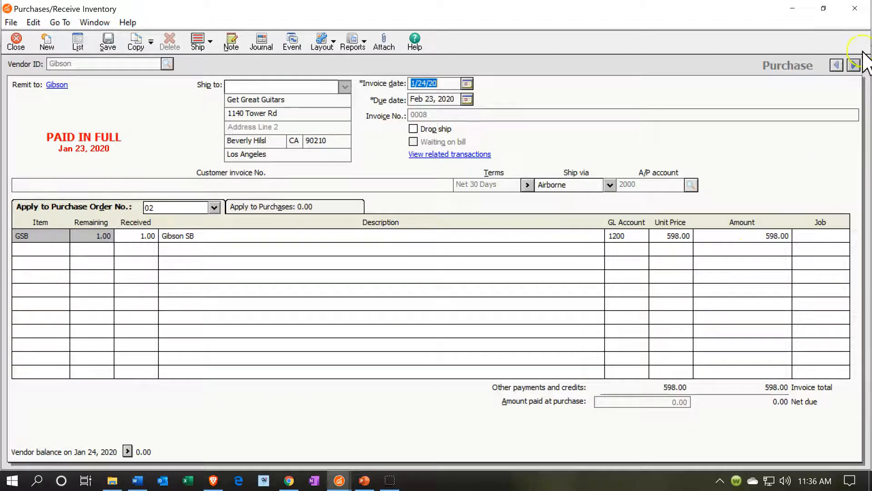
click(862, 13)
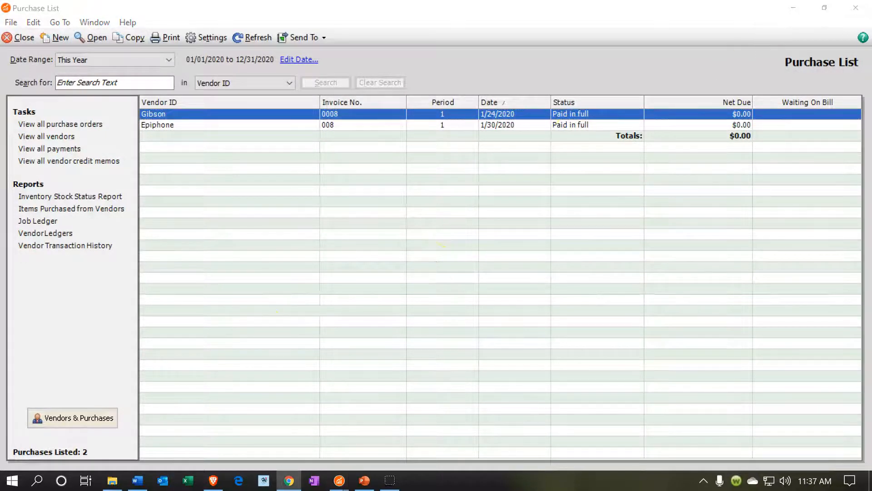
click(867, 10)
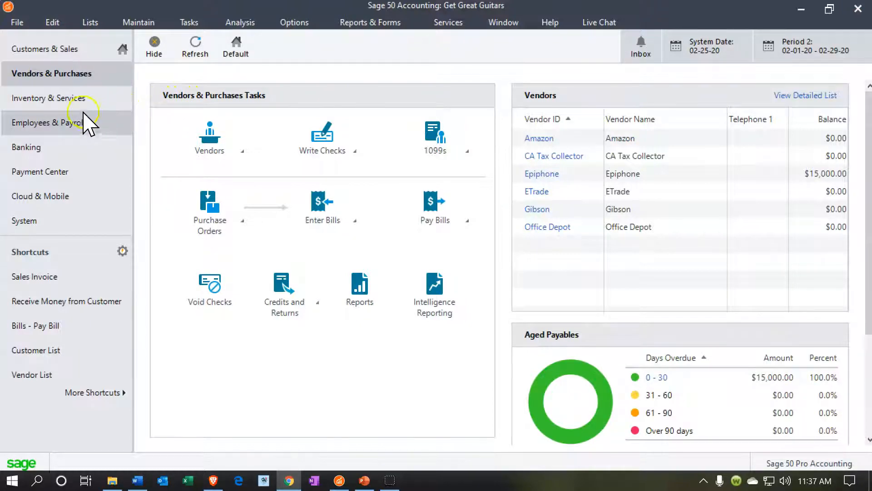
- Look over the inventory tasks, and open a new sales invoice from the customer and sales tasks in a maximized window
click(73, 101)
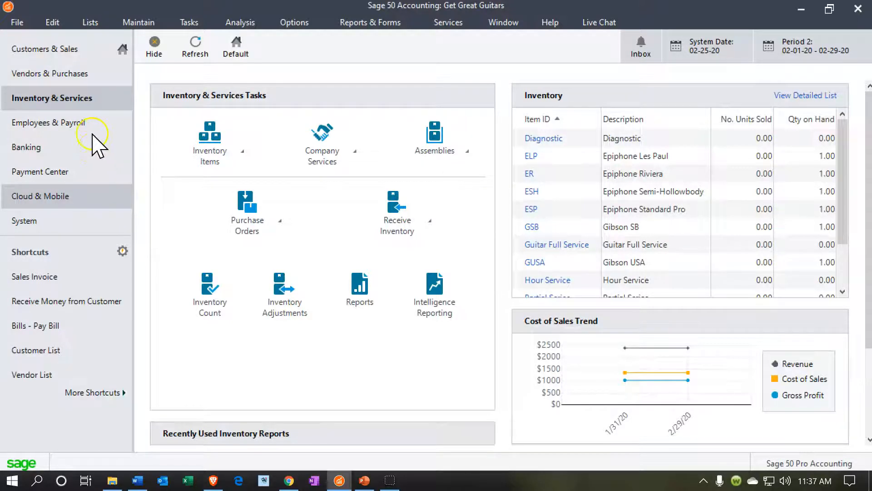
click(53, 54)
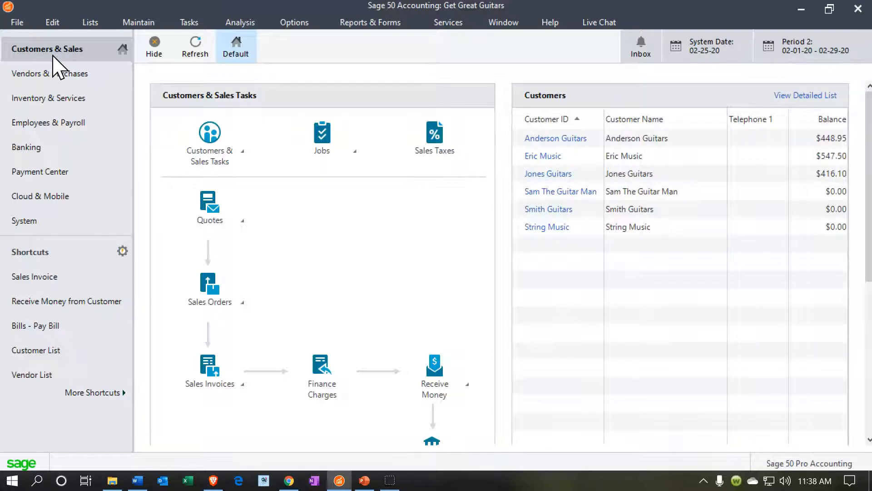
scroll(240, 263, down, 3)
click(235, 233)
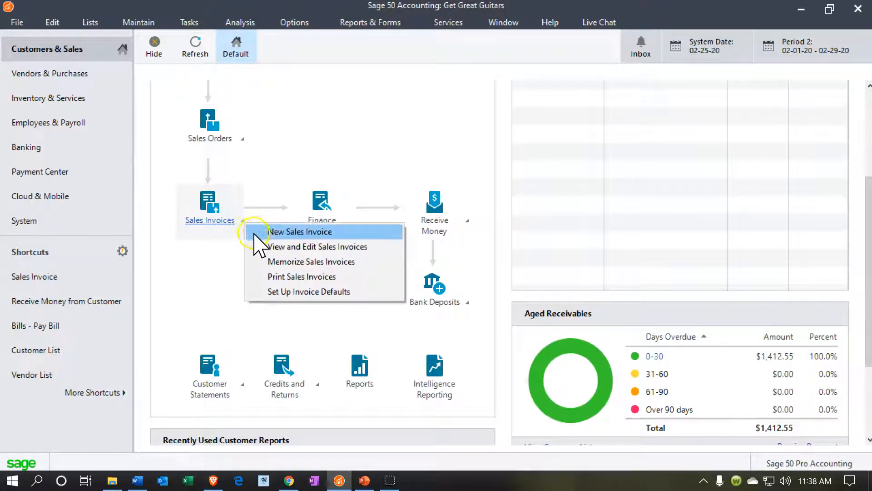
click(261, 232)
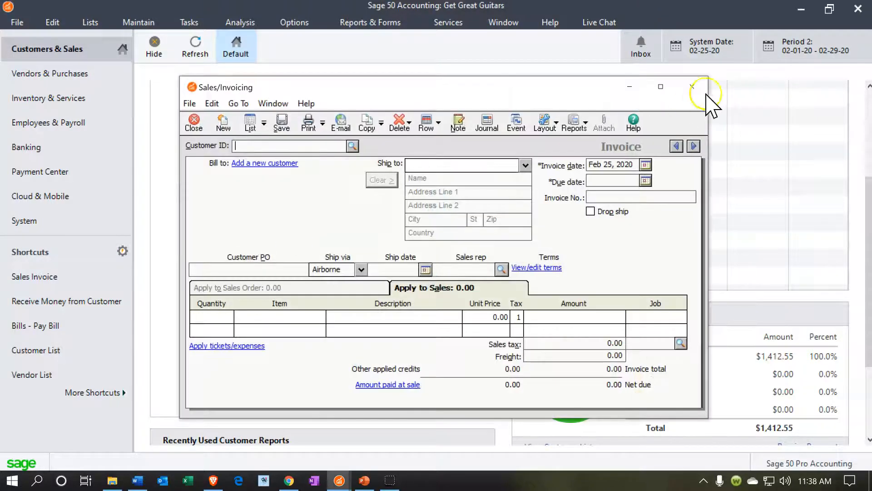
click(668, 86)
click(660, 87)
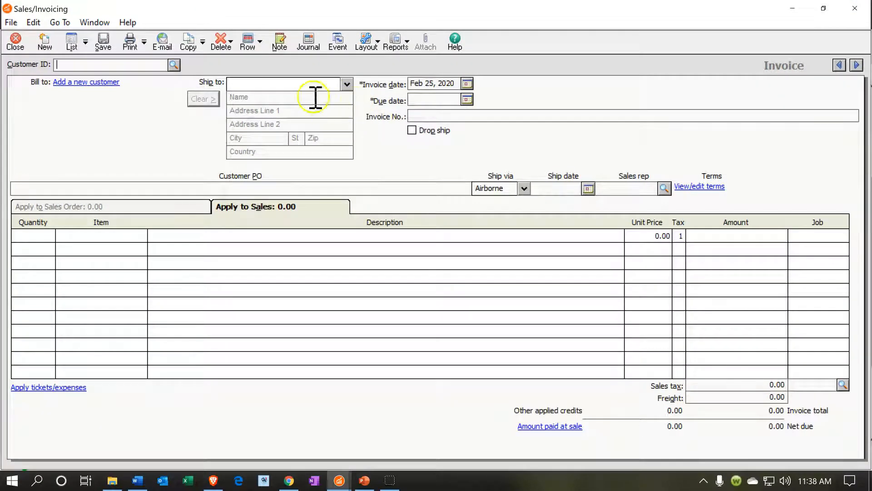
- Start a new customer record from the invoice's customer lookup with the customer ID Music Stuff Store
click(171, 63)
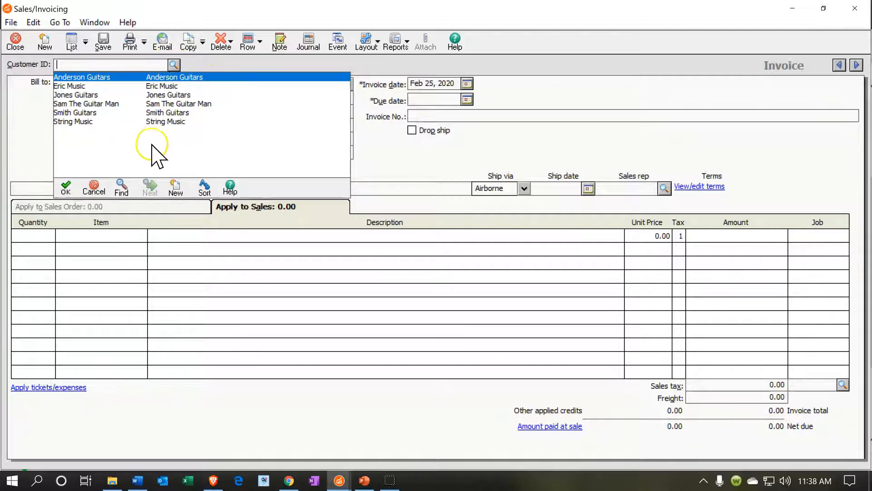
click(182, 192)
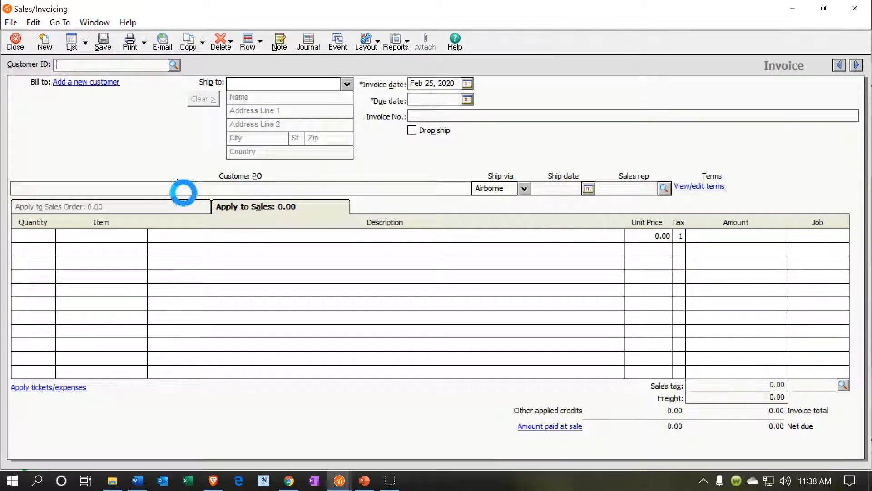
click(520, 30)
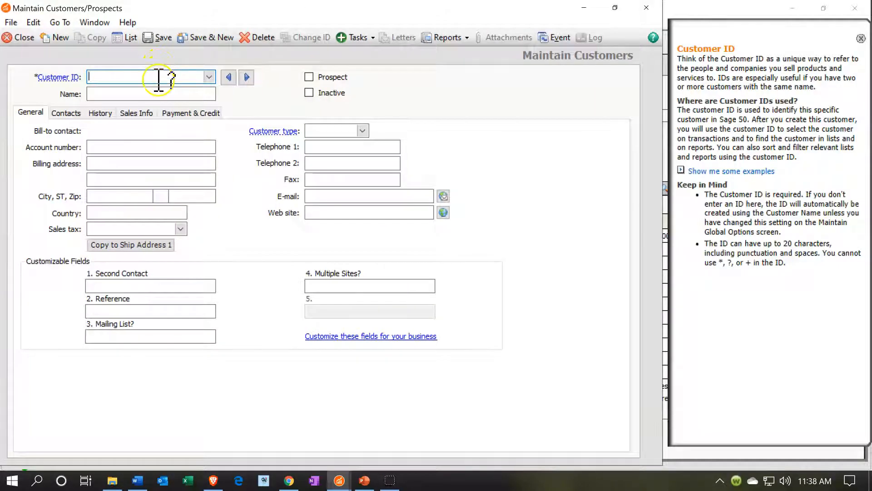
text(Music Stuff S)
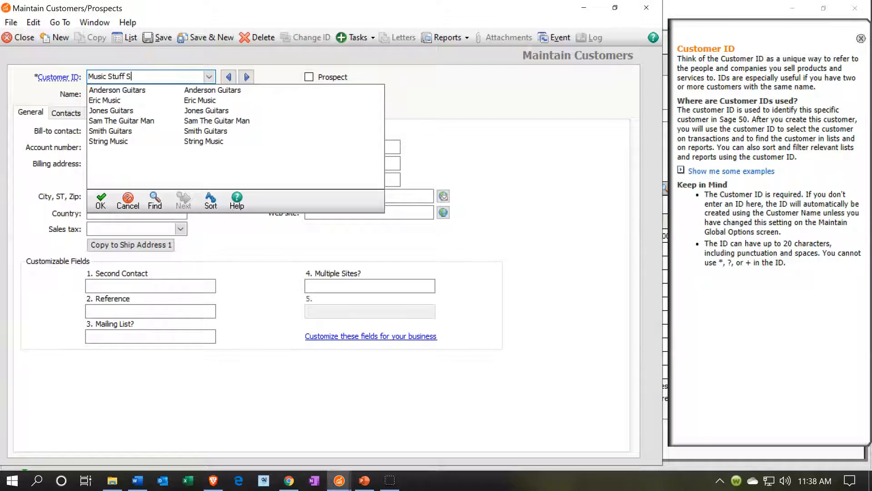
- Copy the customer ID Music Stuff Store into the customer's Name field
key(shift+Left)
key(shift+Left)
key(shift+Left)
key(shift+Left)
key(shift+Left)
key(shift+Left)
key(shift+Left)
key(shift+Left)
key(shift+Left)
key(shift+Left)
key(shift+Left)
key(shift+Left)
key(shift+Left)
key(shift+Left)
key(shift+Left)
key(shift+Left)
key(ctrl+c)
key(Tab)
key(ctrl+v)
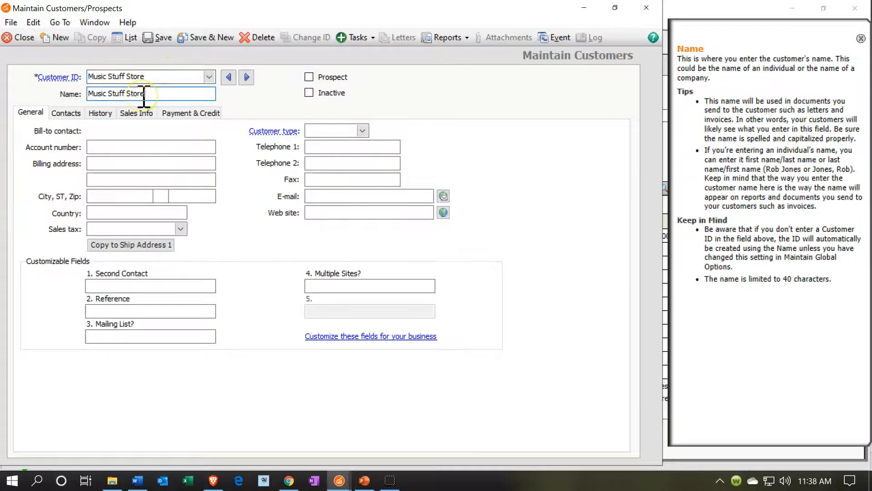
- Save the new customer record and close it to return to the sales invoice
click(144, 94)
click(159, 40)
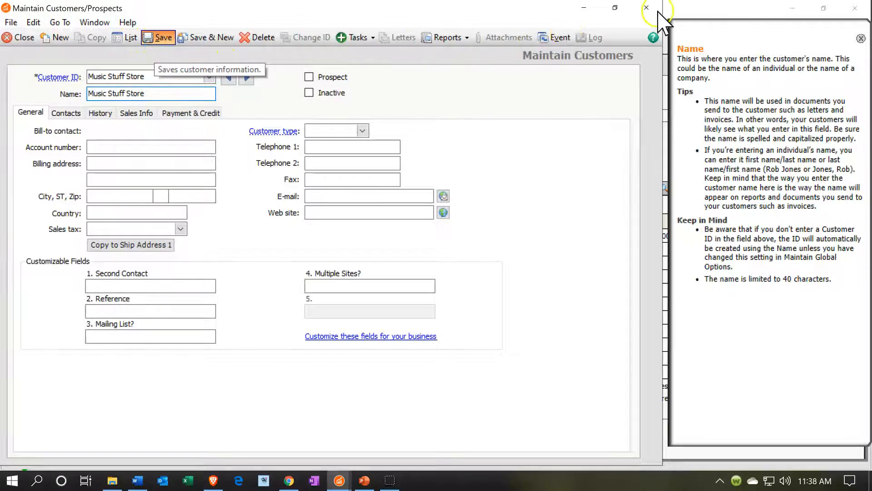
click(646, 8)
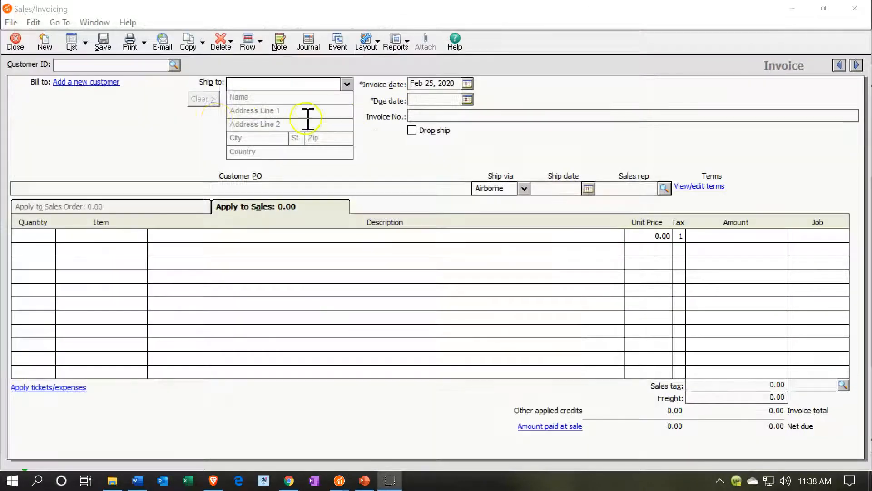
- Set Music Stuff Store as the customer on the sales invoice
click(132, 65)
text(music Stuff Store)
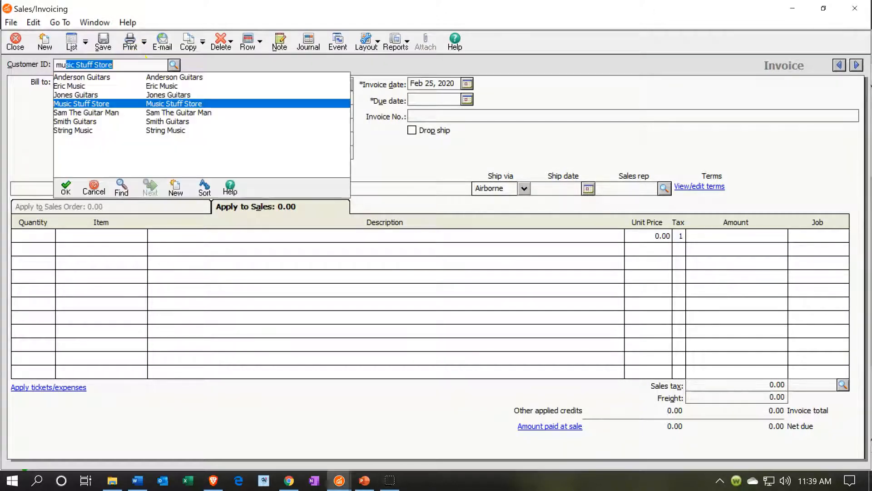
key(Tab)
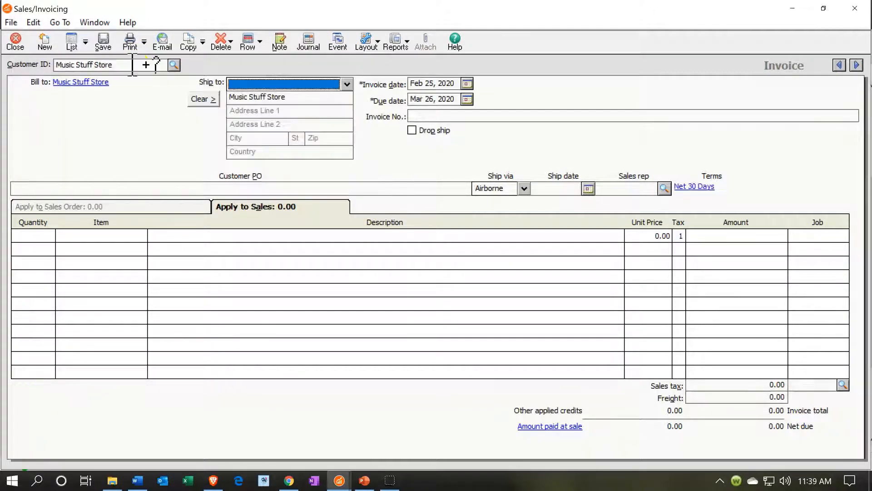
key(Tab)
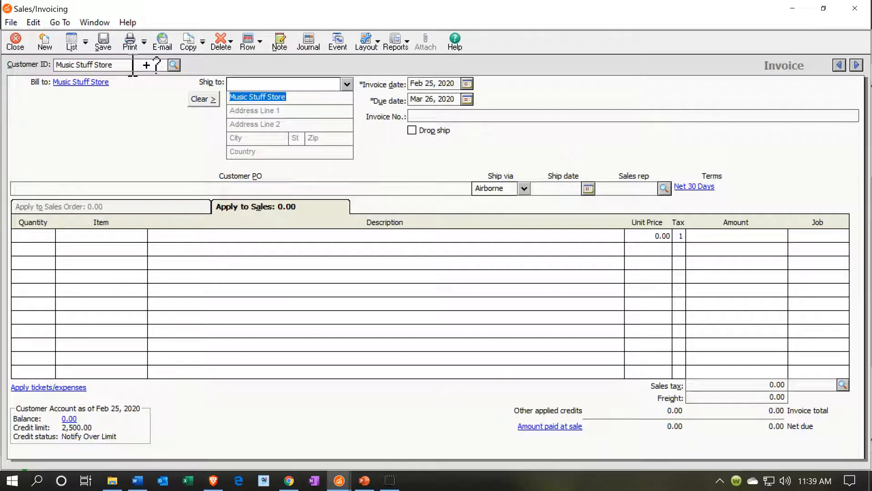
- Set the invoice date to Jan 26, 2020, leaving the invoice number blank and drop ship off
key(Tab)
key(Tab)
key(Tab)
key(Tab)
key(Tab)
key(Tab)
key(Tab)
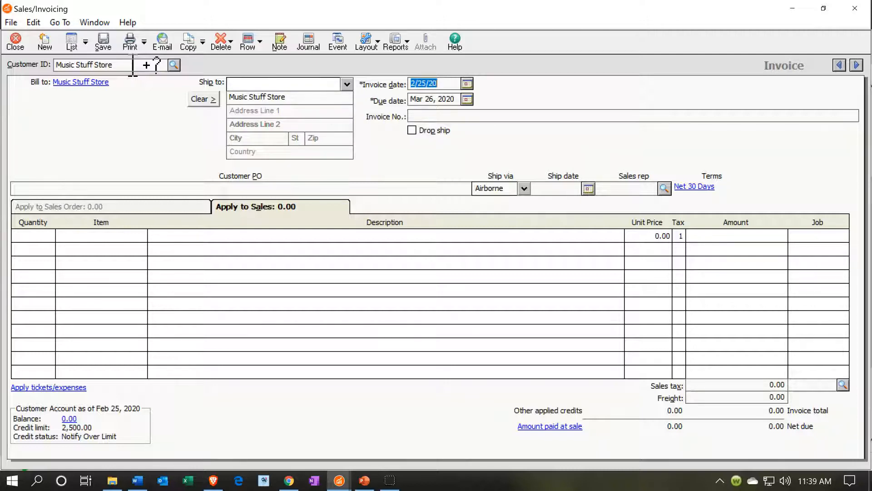
text(01)
key(Tab)
key(Tab)
key(Tab)
key(Tab)
key(Tab)
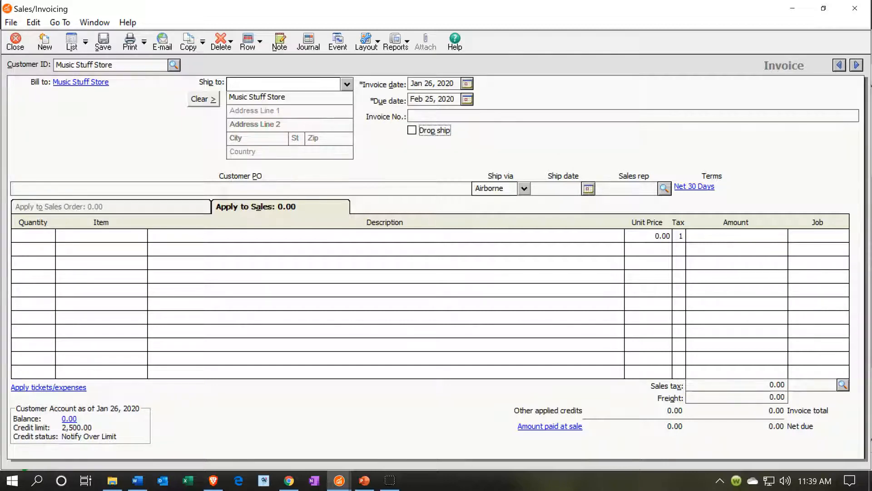
- Add an invoice line with quantity 1.00 of item GSB (Gibson SB), accepting its default price and tax type
key(Tab)
key(Tab)
key(Tab)
text(1)
key(Tab)
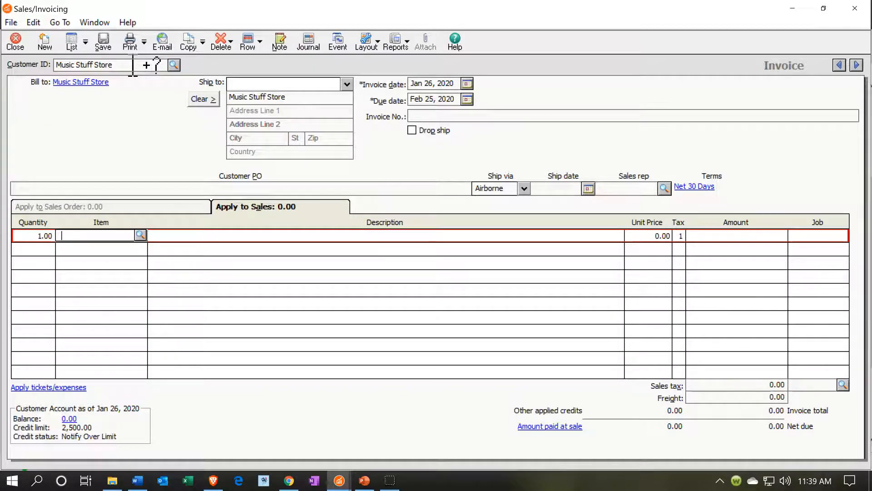
text(Gi)
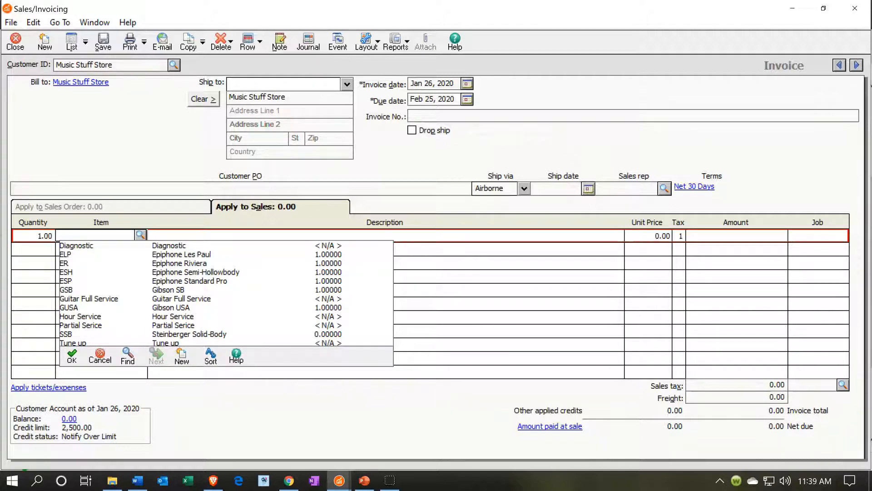
double_click(75, 289)
key(Tab)
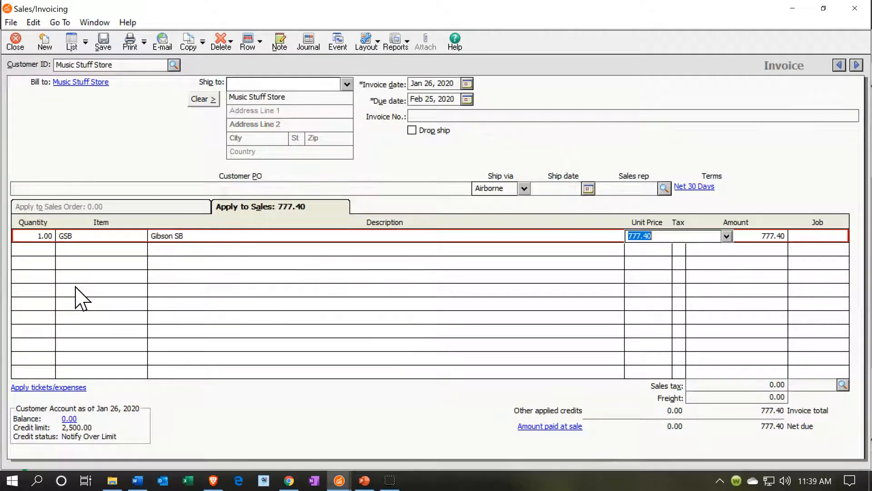
key(Tab)
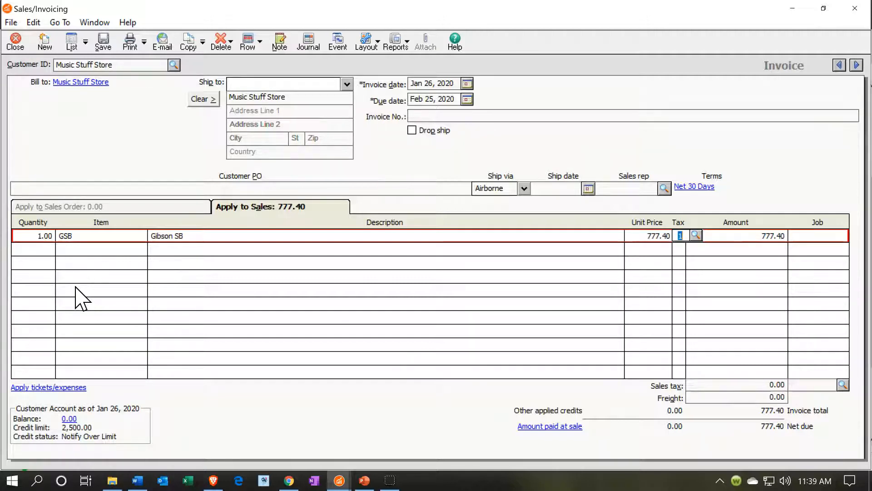
key(Tab)
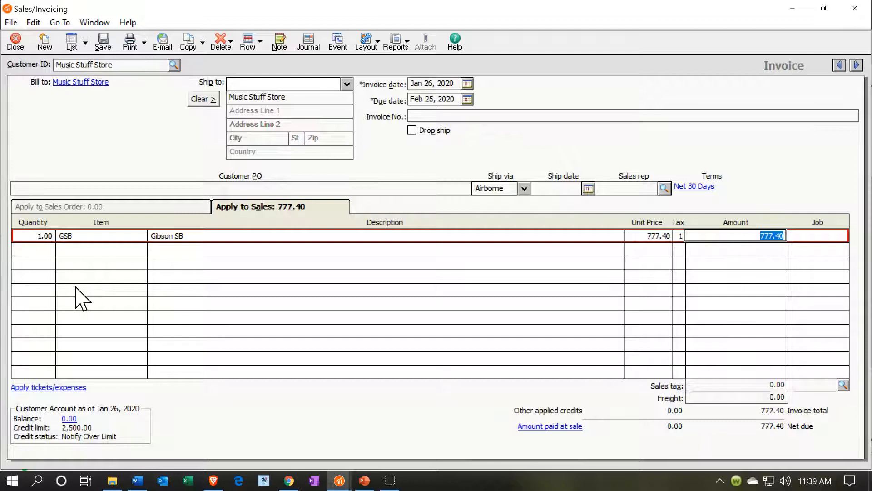
key(Tab)
key(Tab)
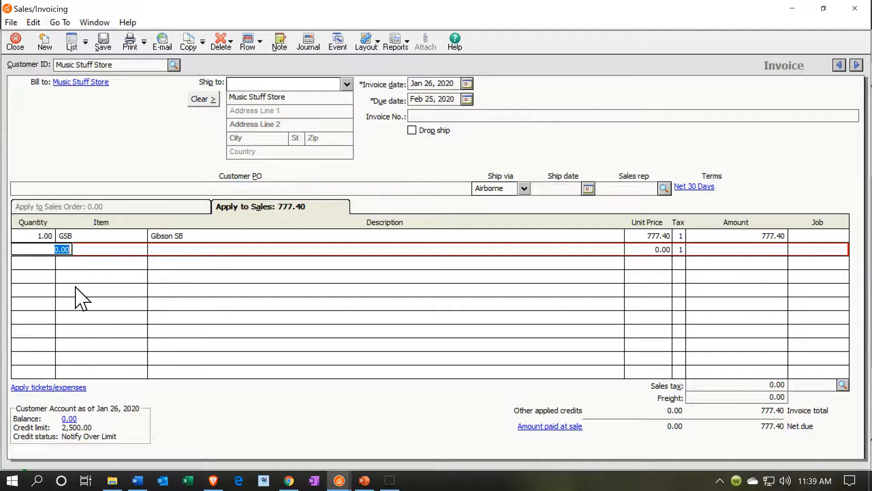
- Apply the CA Tax sales tax code to the invoice and enter 5441 as the invoice number
click(842, 385)
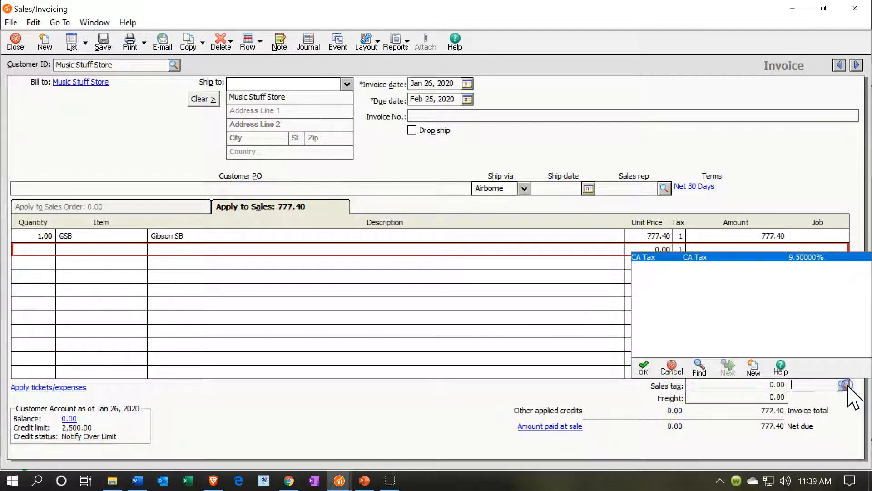
double_click(667, 257)
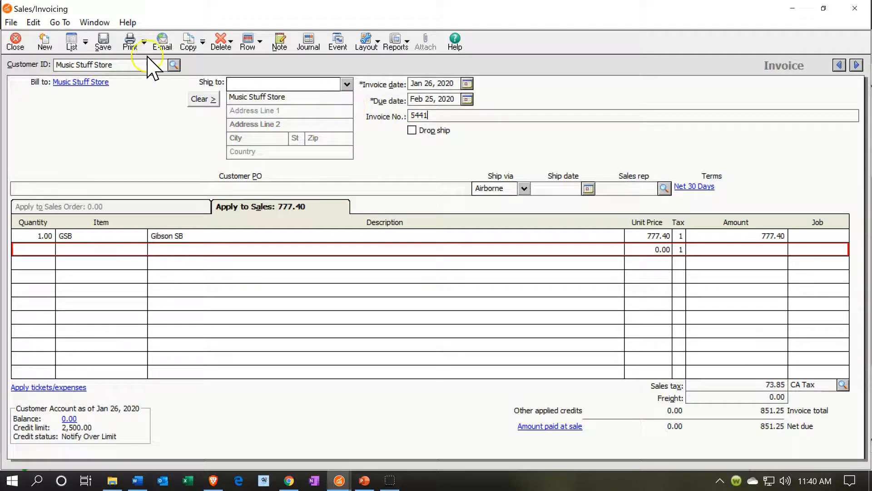
- Save the Music Stuff Store invoice, accepting that it falls outside the current period, and close the invoice form
click(105, 41)
click(436, 289)
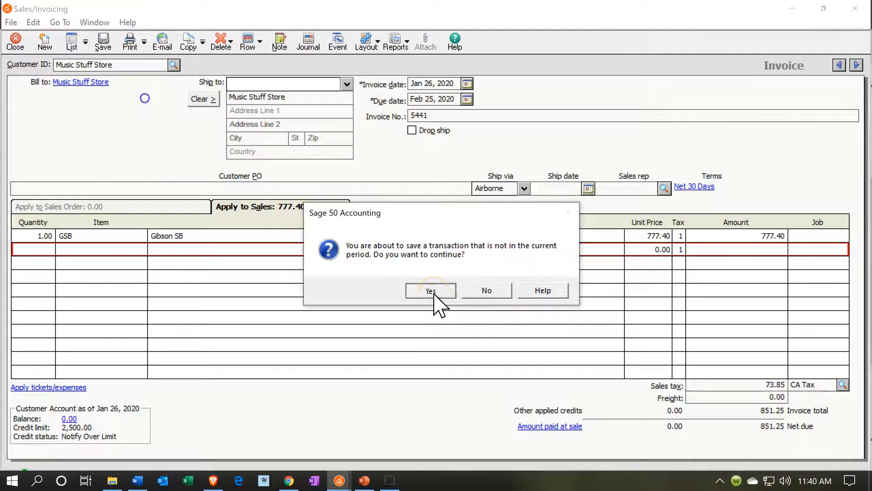
click(859, 7)
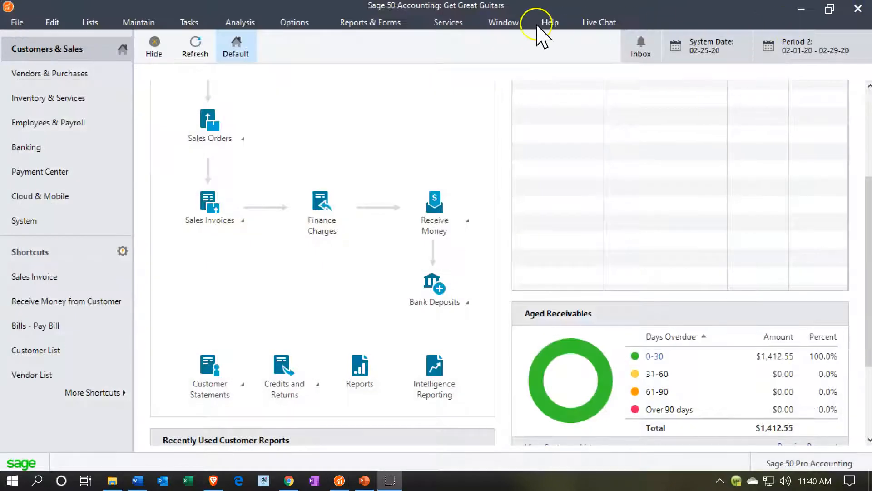
- Open the Working Trial Balance report from the General Ledger reports
click(373, 23)
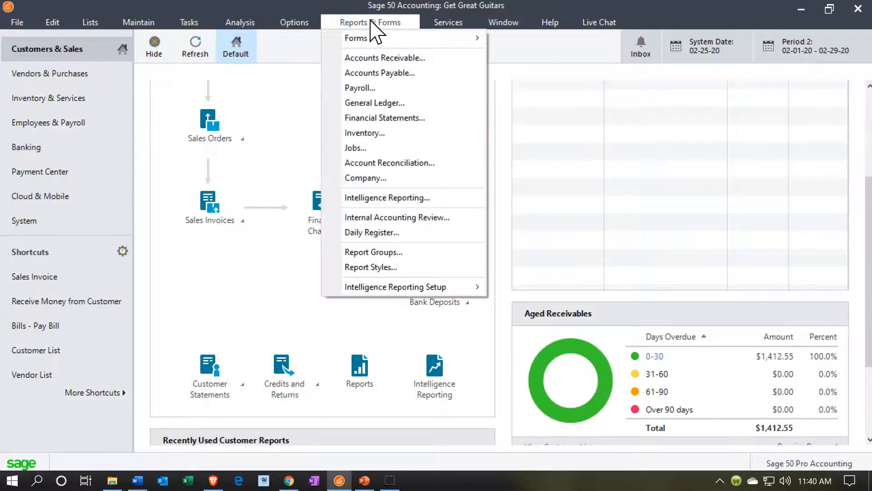
click(377, 103)
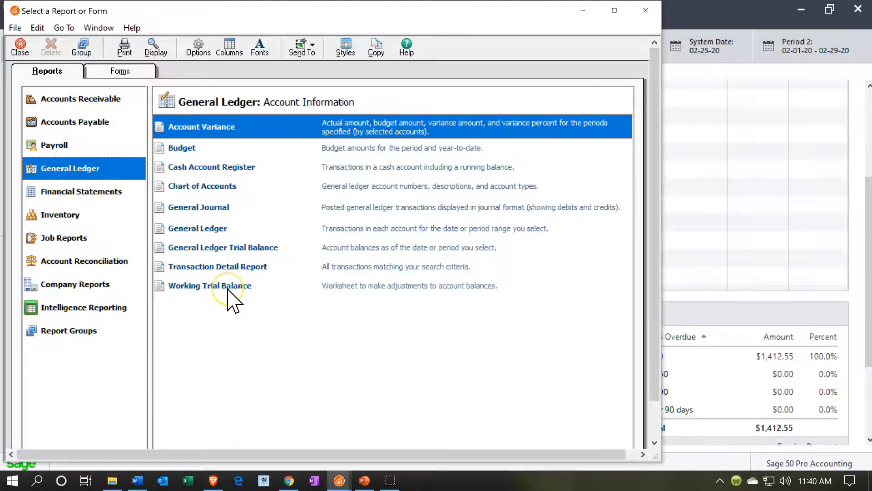
double_click(229, 289)
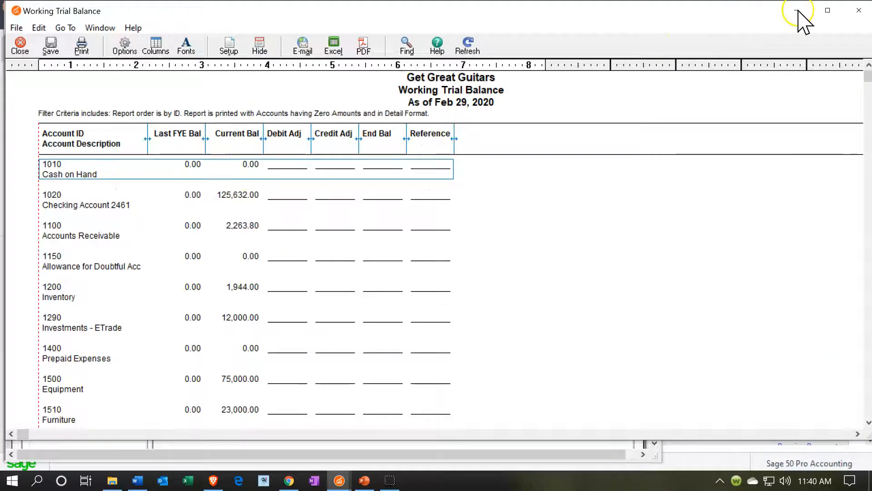
- Set the Working Trial Balance to a specific date of Jan 31, 2020 and exclude accounts with zero amounts
click(115, 46)
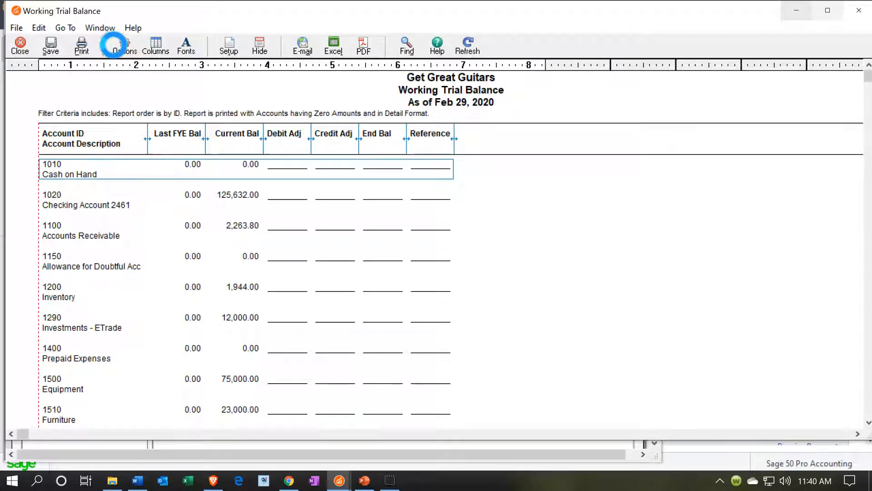
click(181, 107)
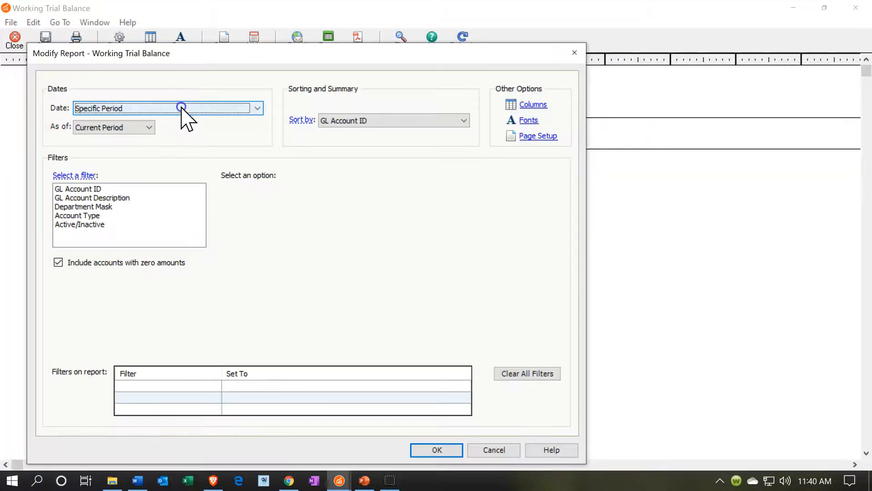
click(165, 118)
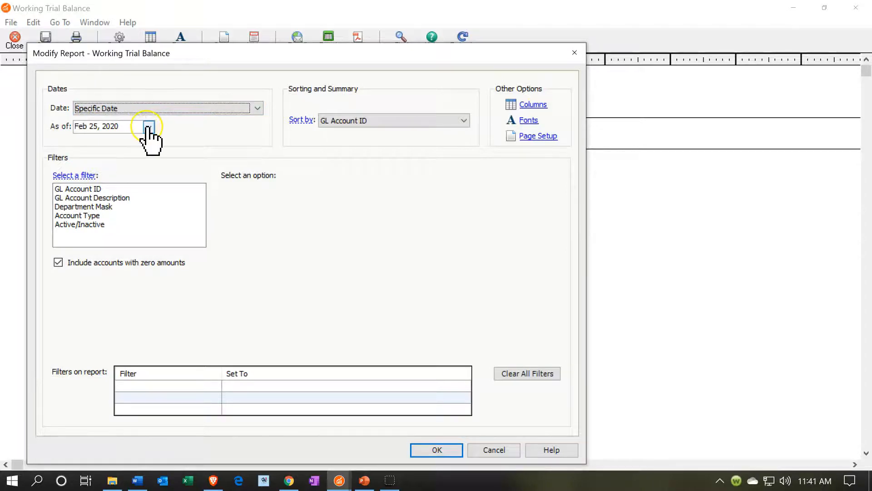
click(149, 127)
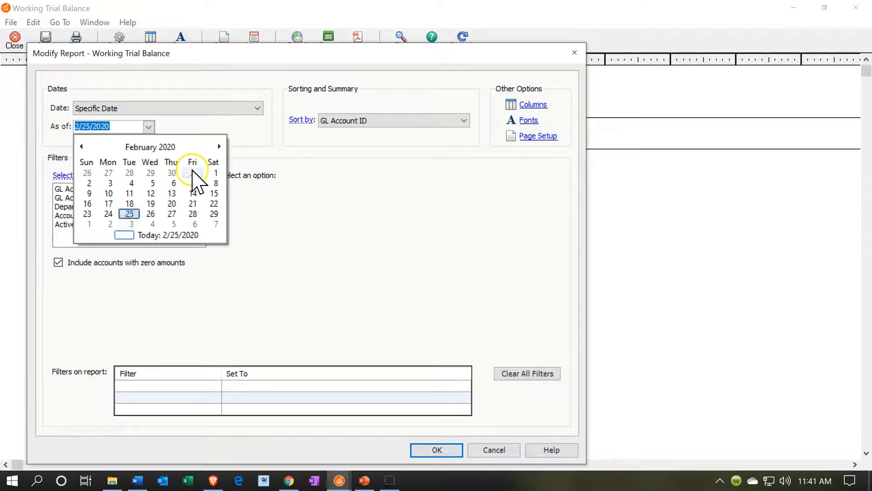
click(191, 170)
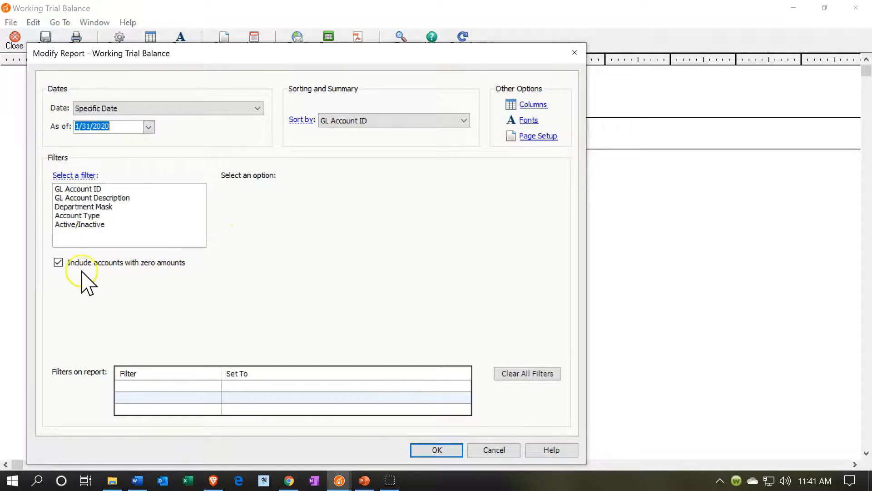
click(59, 263)
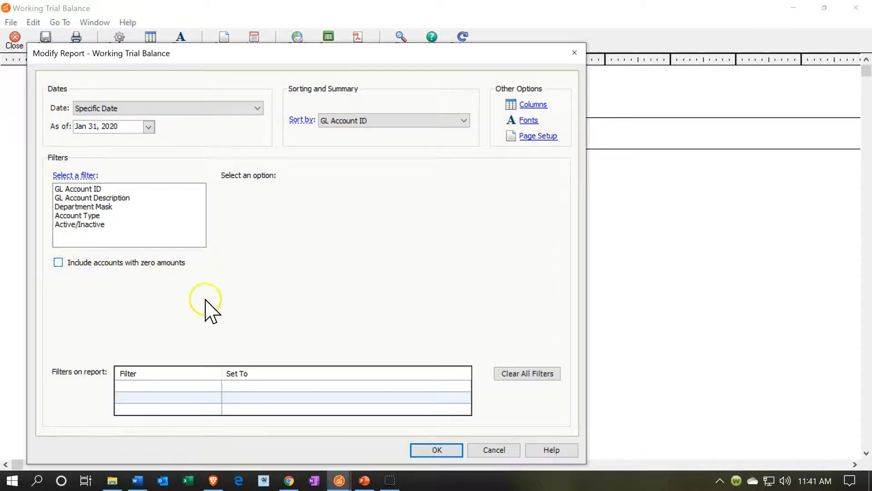
click(427, 449)
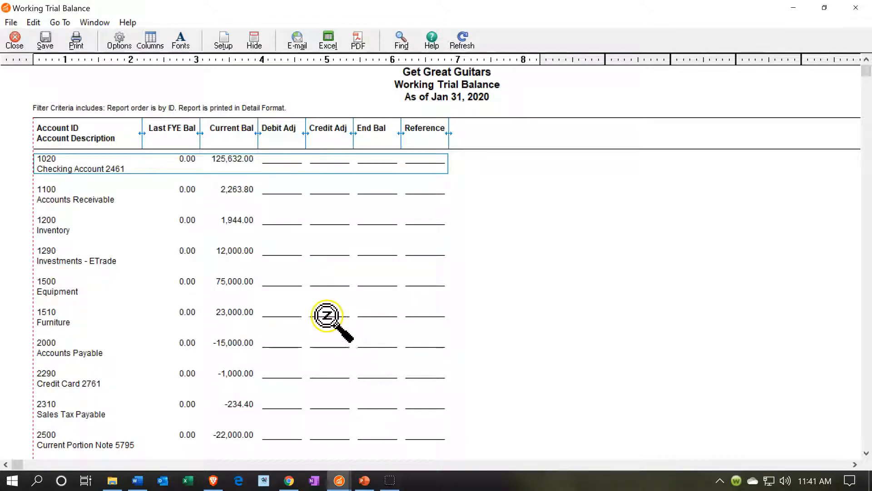
- Drill into the Accounts Receivable ledger detail and view the source invoice of the Eric Music entry
double_click(223, 187)
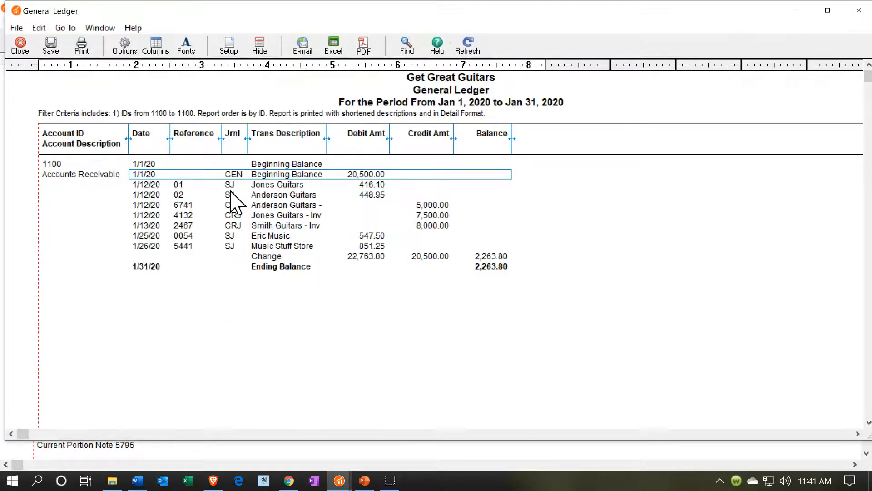
click(370, 240)
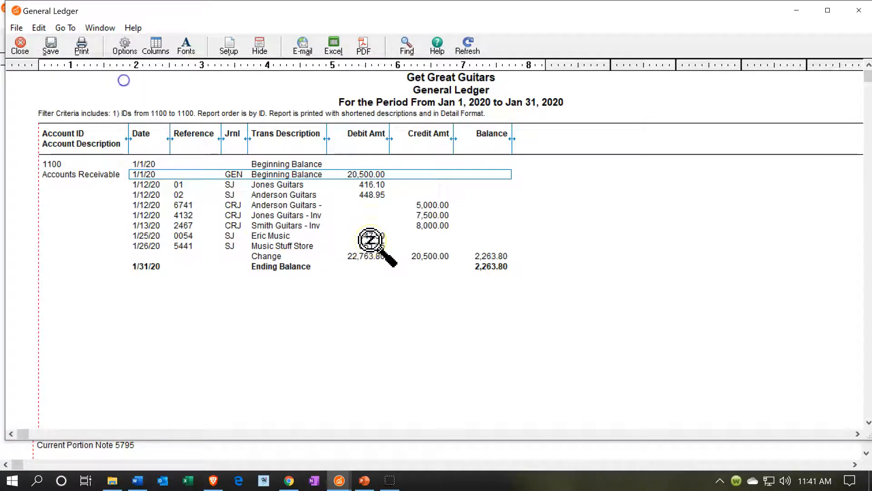
double_click(370, 239)
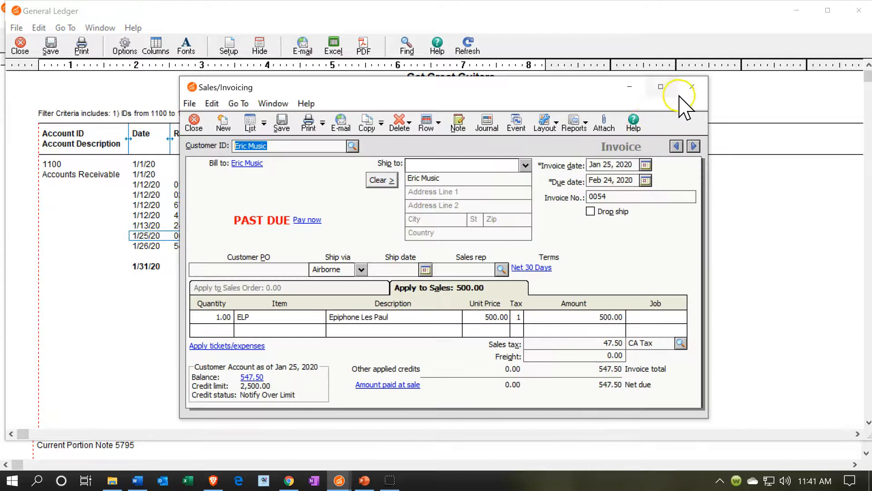
click(681, 87)
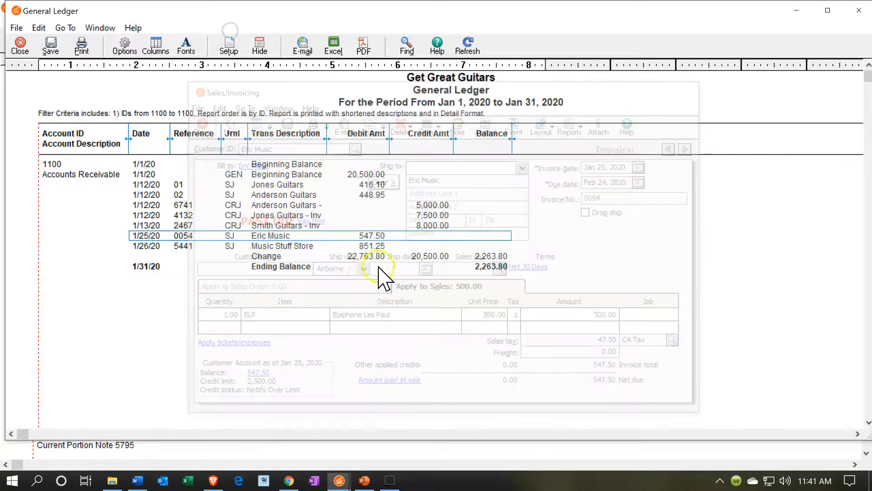
- Review the Music Stuff Store invoice behind its Accounts Receivable entry and return to the trial balance
double_click(364, 246)
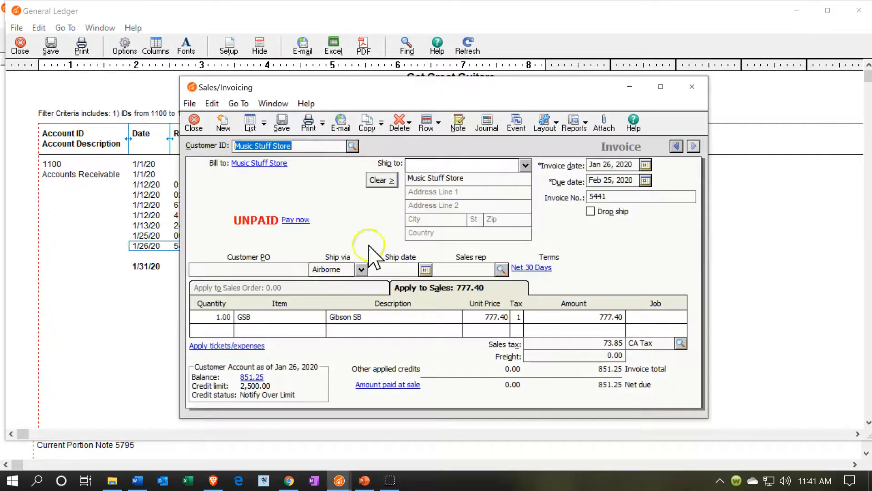
click(659, 87)
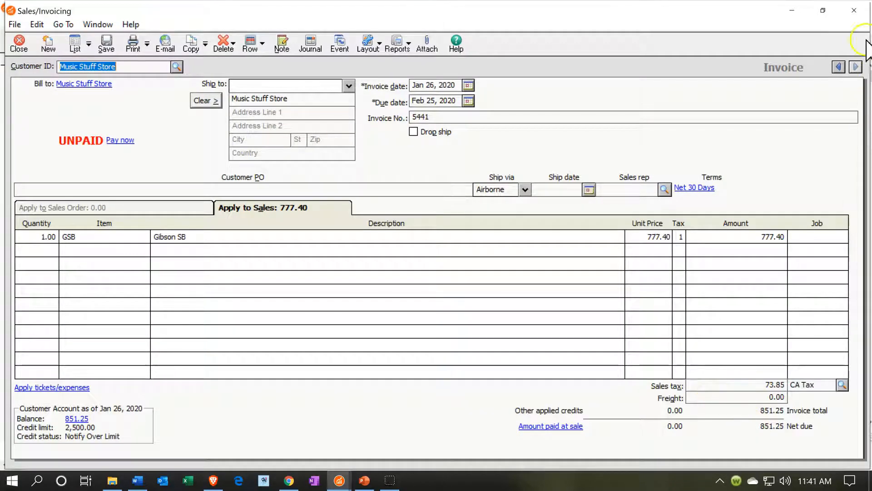
click(858, 10)
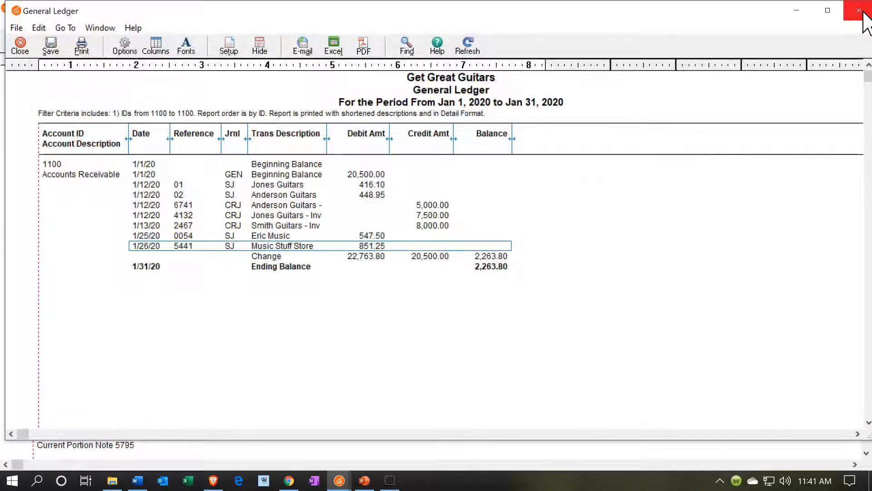
click(860, 10)
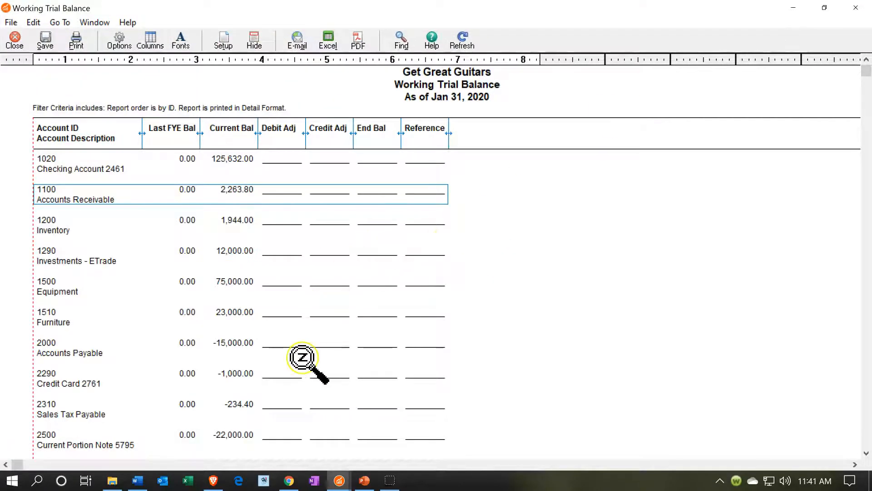
- Drill into the Sales Income ledger detail, check the Music Stuff Store entry's source invoice, and return to the trial balance
scroll(302, 357, down, 2)
scroll(302, 357, down, 10)
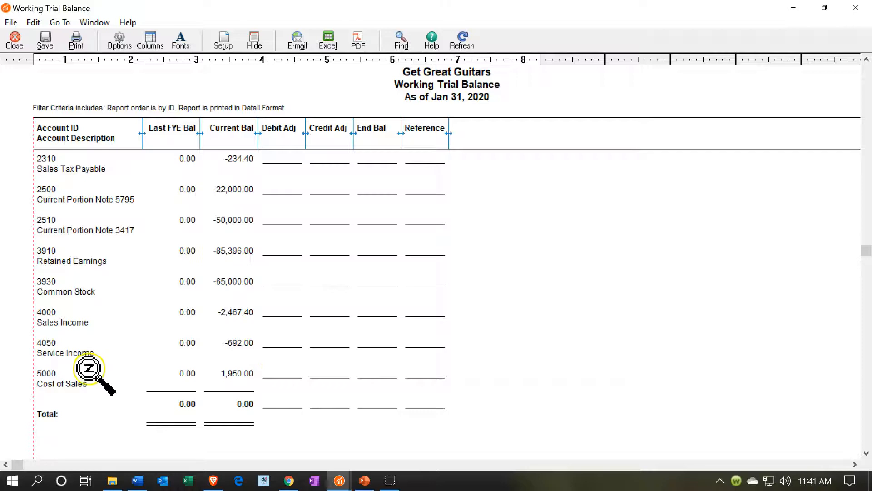
double_click(255, 311)
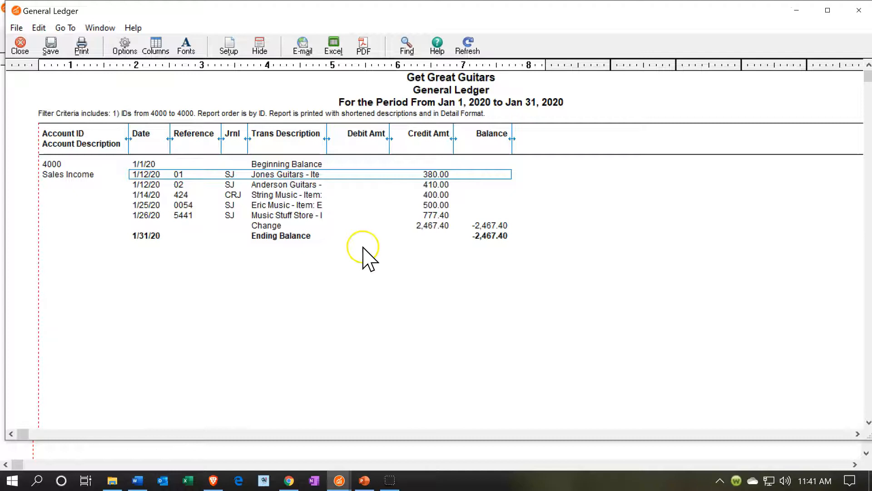
click(430, 215)
double_click(429, 215)
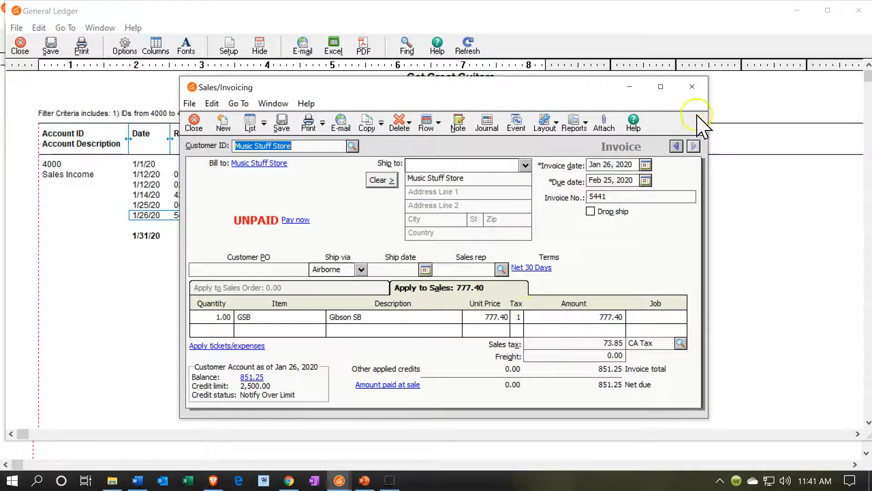
click(700, 92)
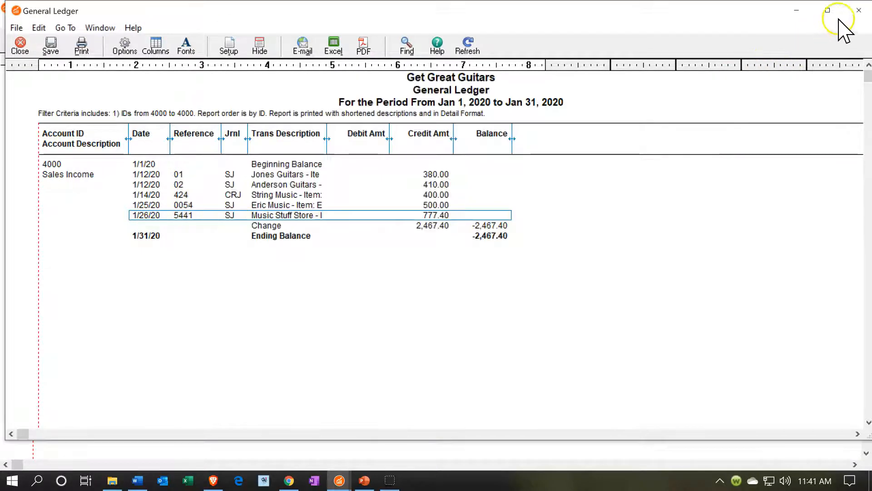
click(858, 10)
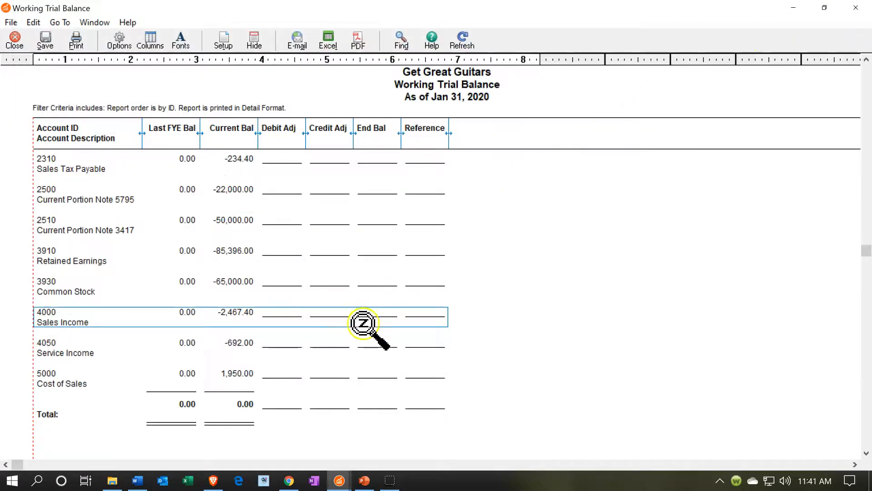
- Examine the Sales Tax Payable ledger detail for the Music Stuff Store entry and return to the trial balance
scroll(363, 348, up, 5)
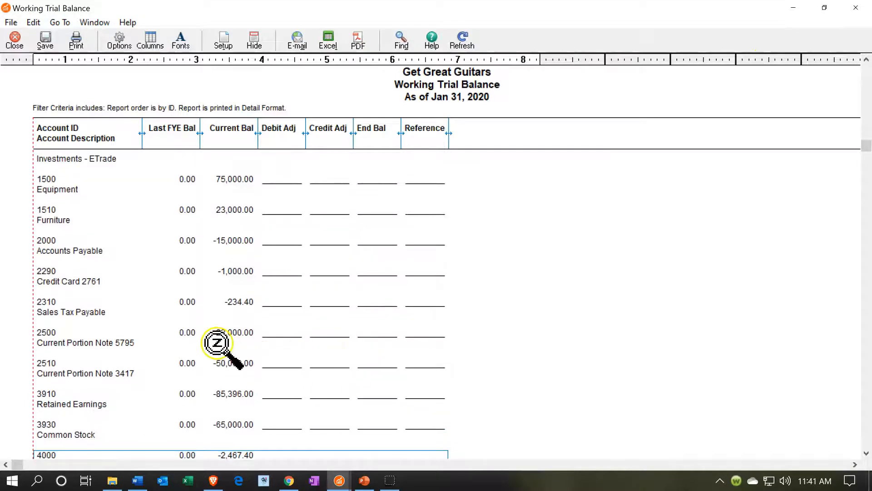
double_click(246, 299)
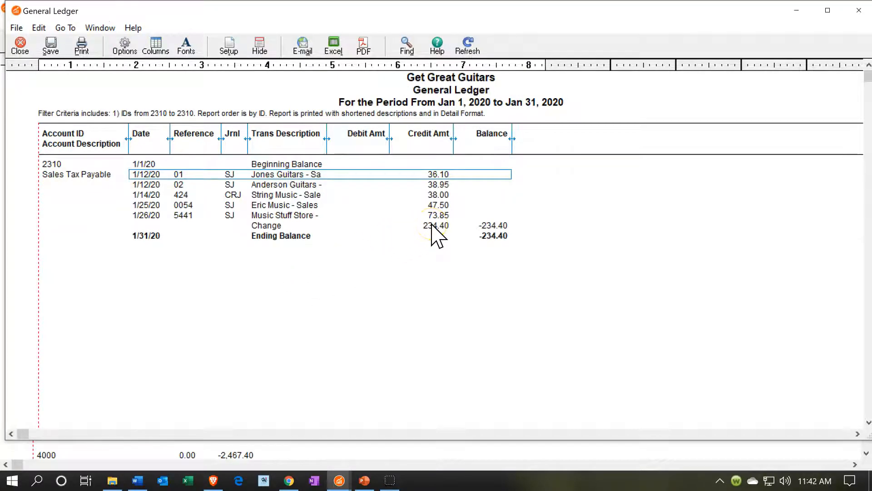
click(858, 14)
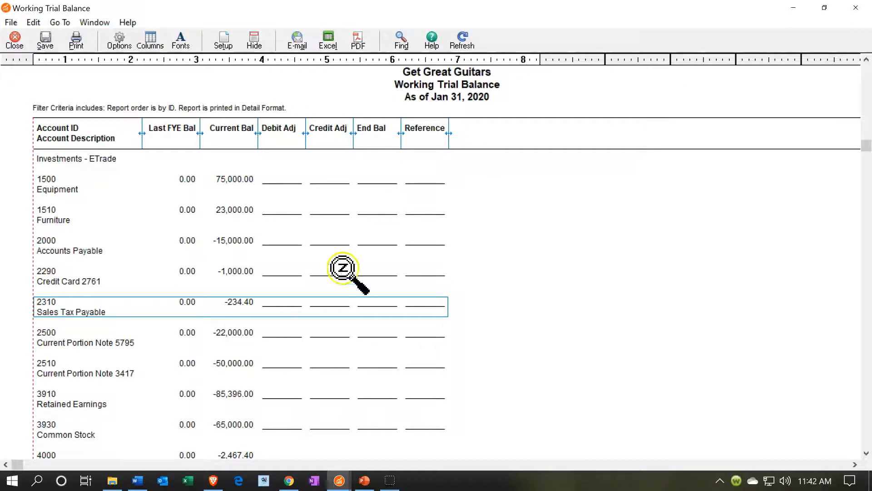
- Drill into the Inventory ledger detail and view the source invoice behind the Music Stuff Store cost entry
scroll(299, 305, up, 3)
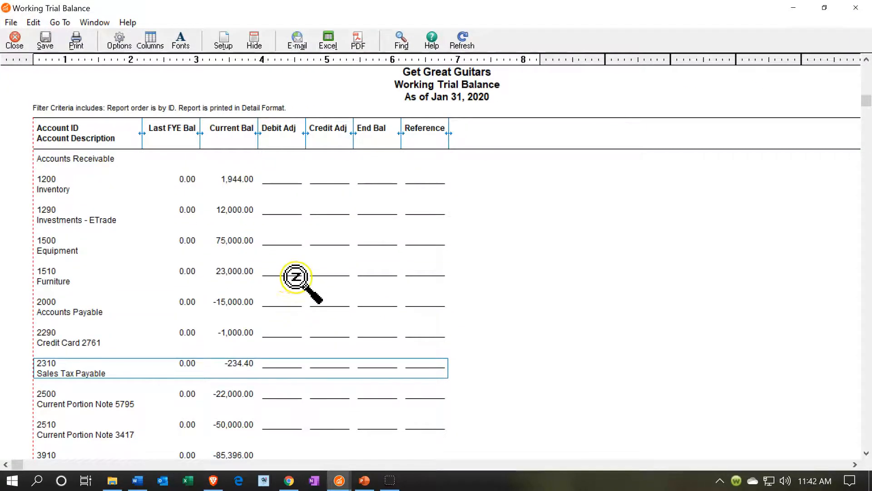
click(240, 197)
double_click(241, 198)
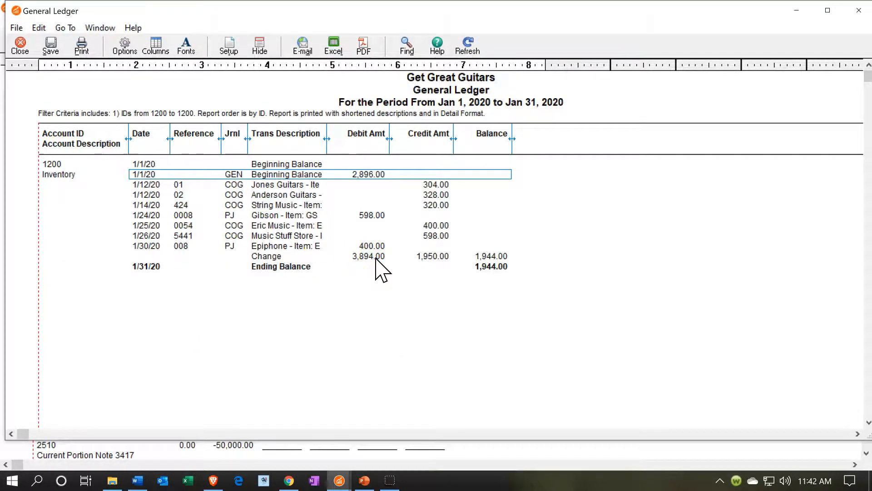
click(430, 236)
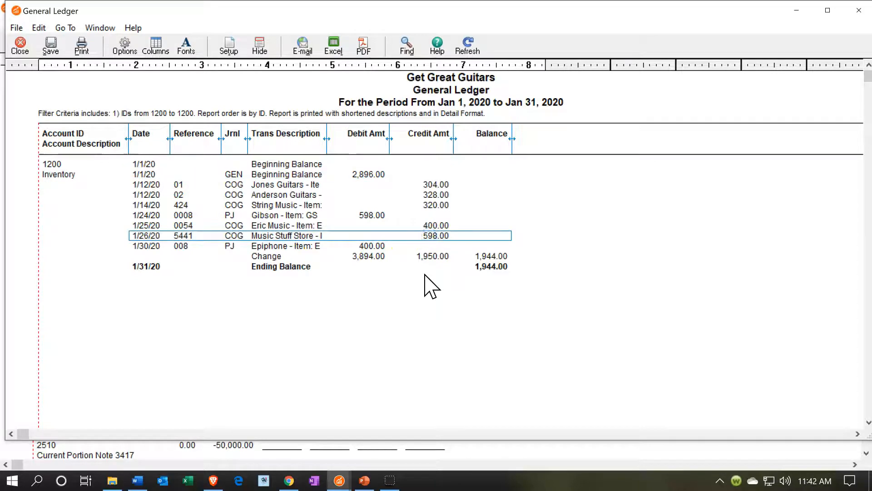
double_click(435, 239)
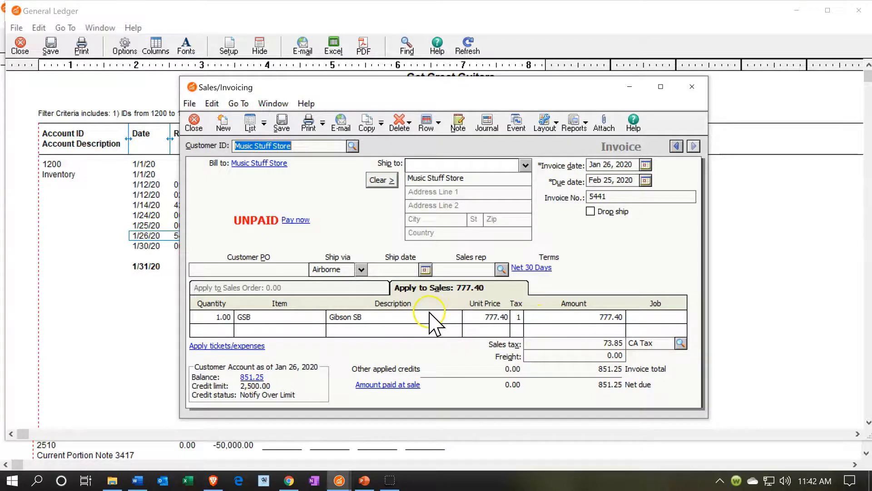
click(692, 86)
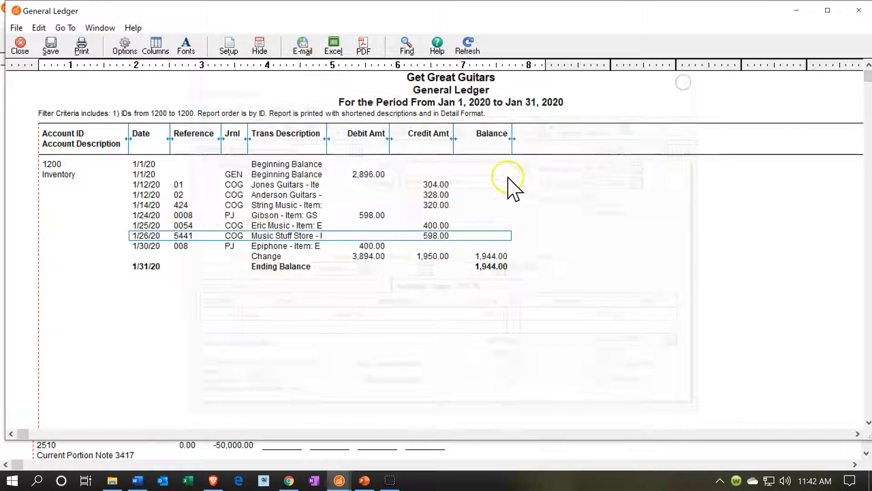
- Compare the Gibson purchase entry with the Music Stuff Store cost entry in the Inventory ledger and return to the trial balance
click(380, 216)
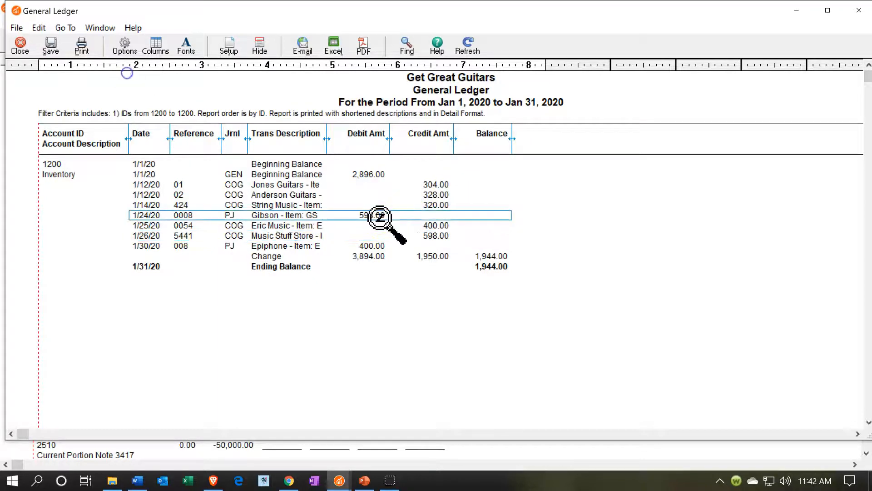
click(430, 235)
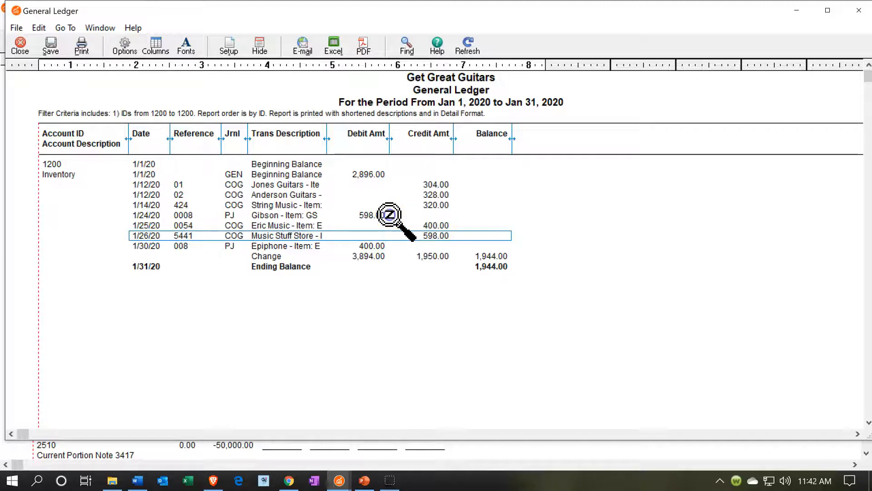
click(409, 236)
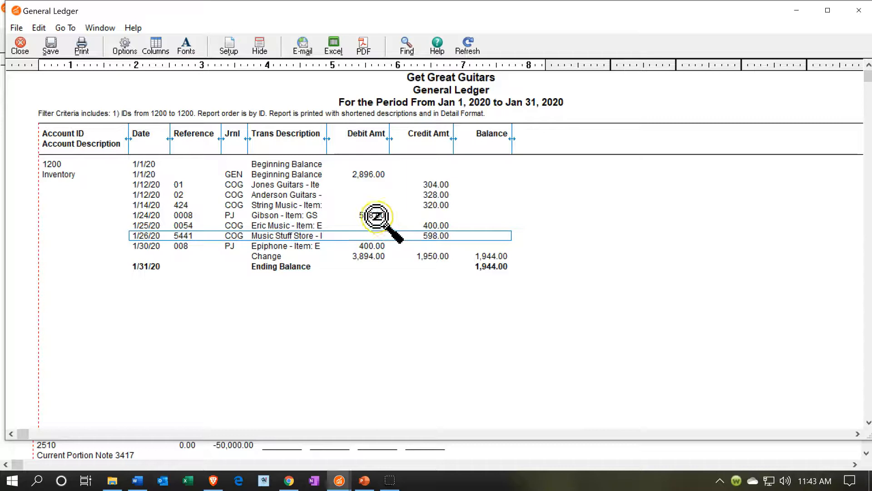
click(859, 17)
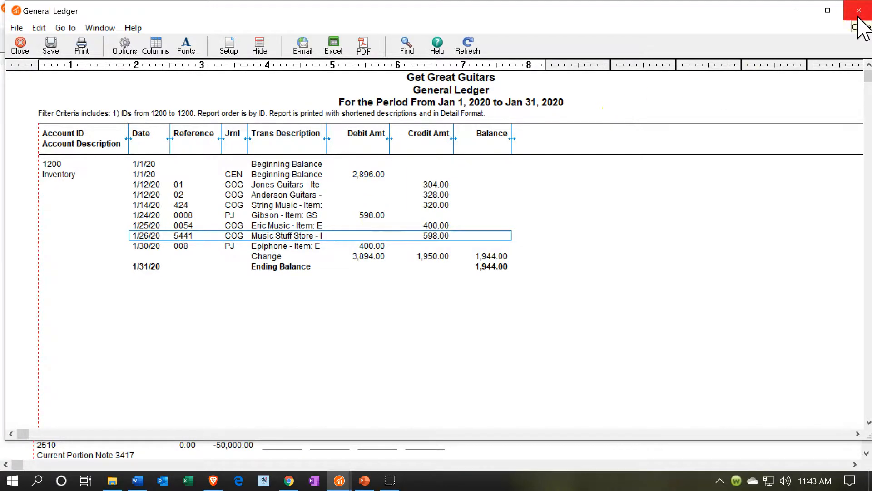
click(858, 18)
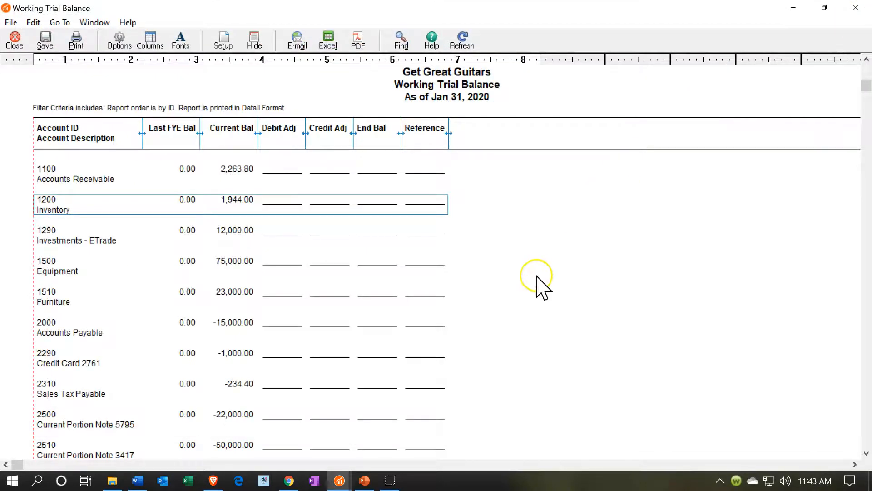
- Drill into the Cost of Sales ledger detail, check the Music Stuff Store entry, and return to the trial balance
scroll(538, 286, down, 3)
scroll(540, 289, down, 3)
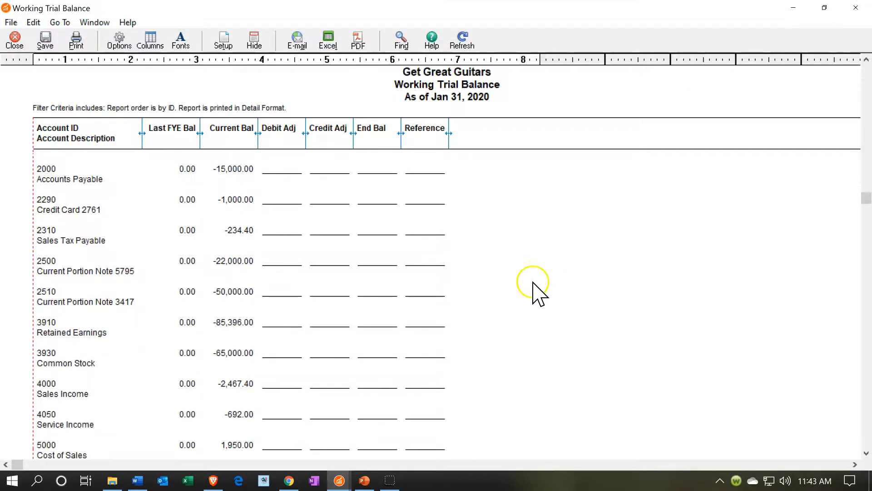
double_click(237, 396)
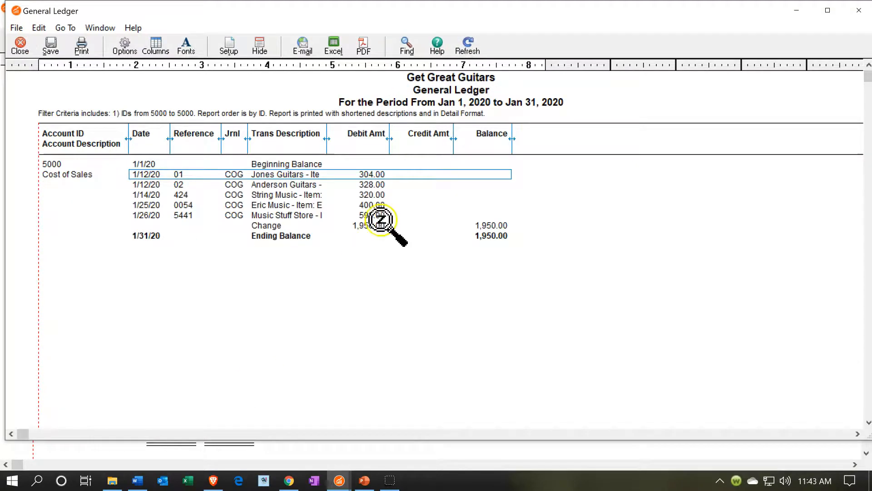
click(371, 213)
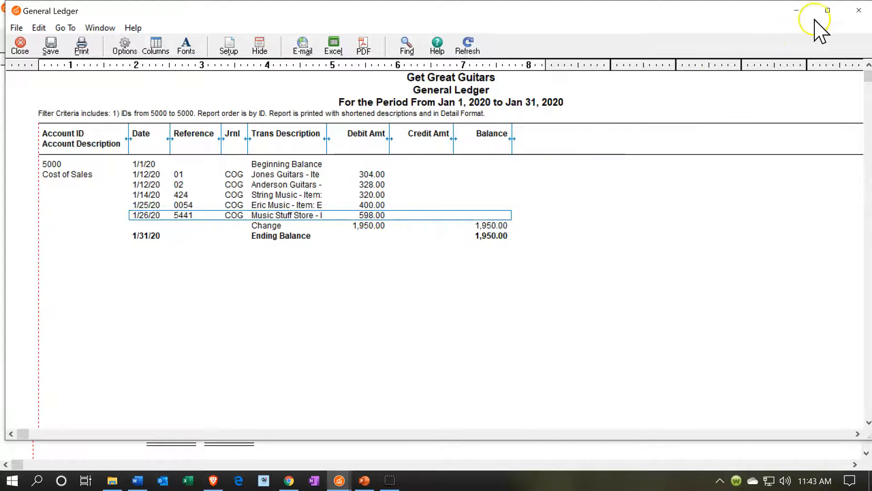
click(858, 10)
- Review the Accounts Receivable and Inventory lines of the trial balance
scroll(555, 307, up, 3)
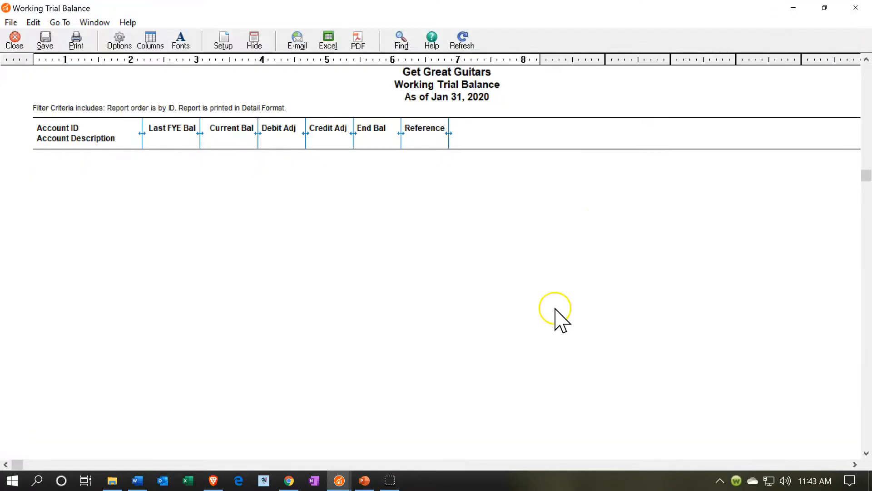
scroll(418, 300, up, 1)
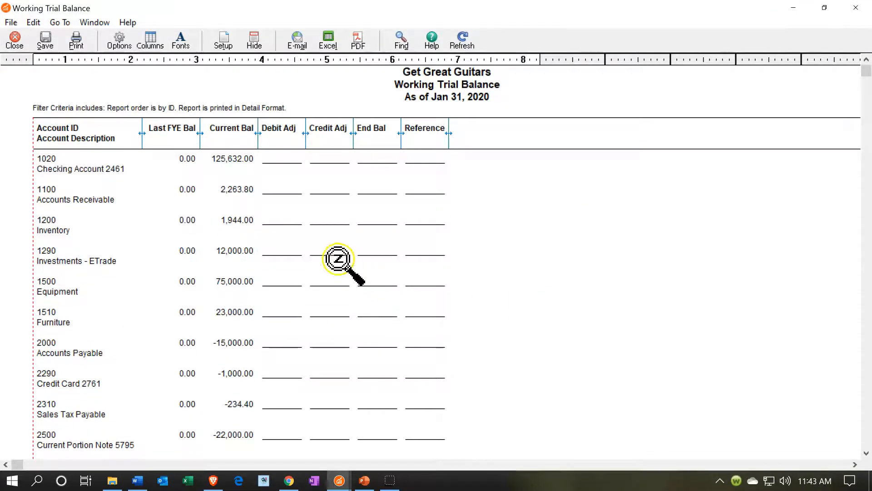
click(255, 191)
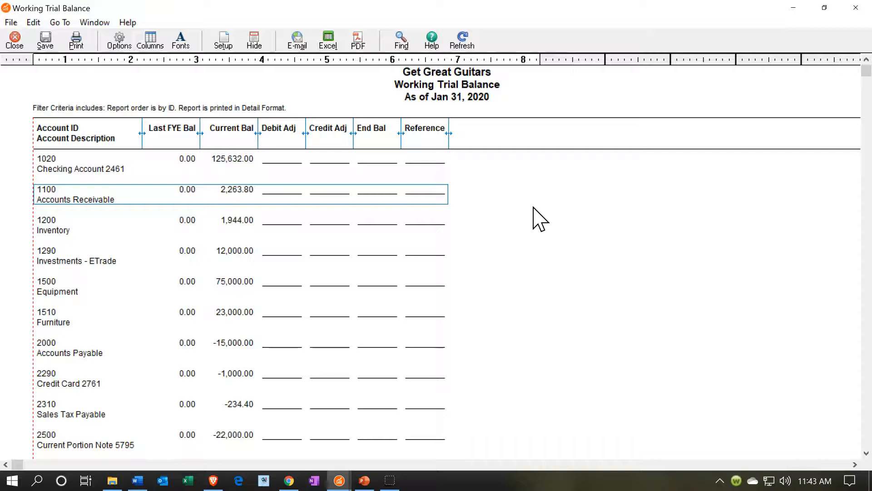
click(246, 224)
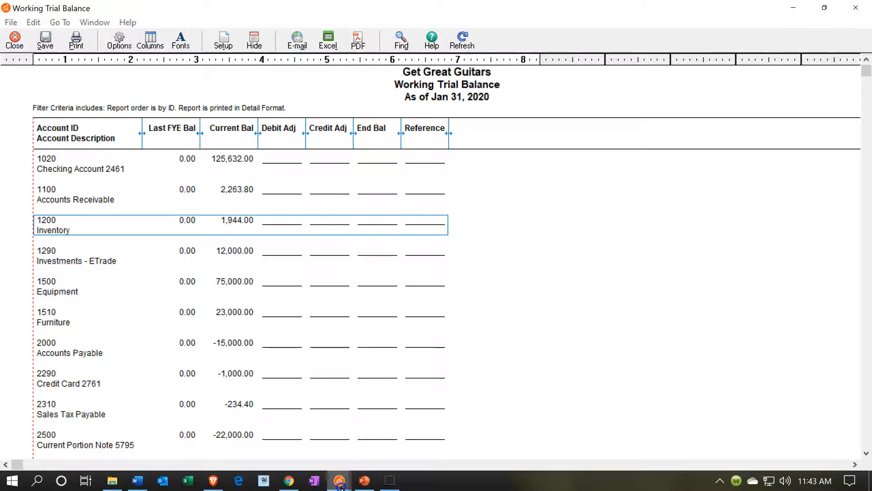
- Open the Aged Receivables report from the Accounts Receivable report group
mouse_move(342, 484)
mouse_move(340, 458)
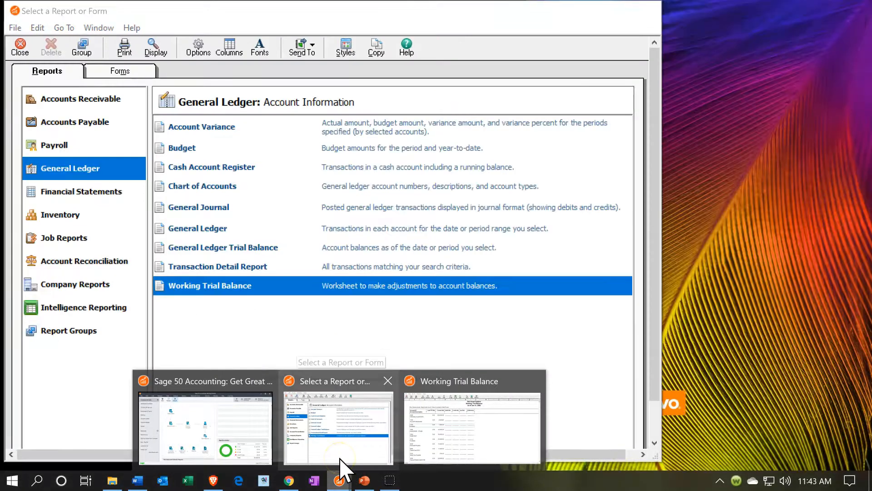
click(321, 451)
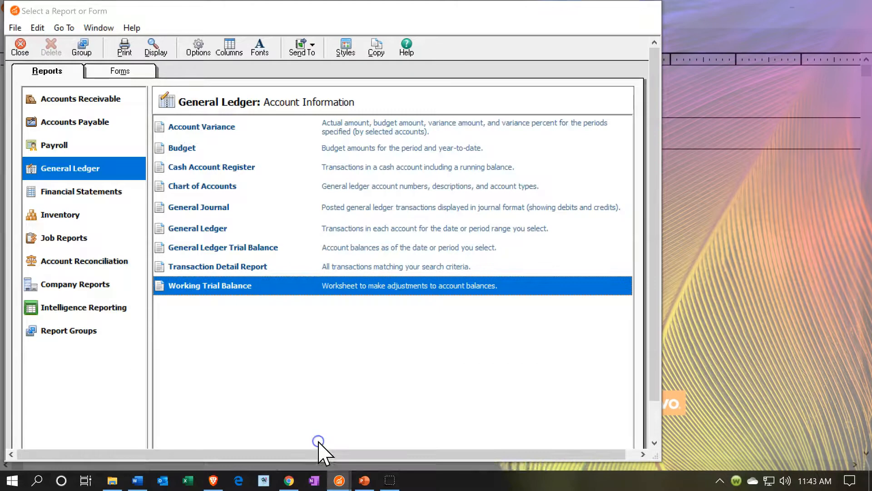
click(108, 98)
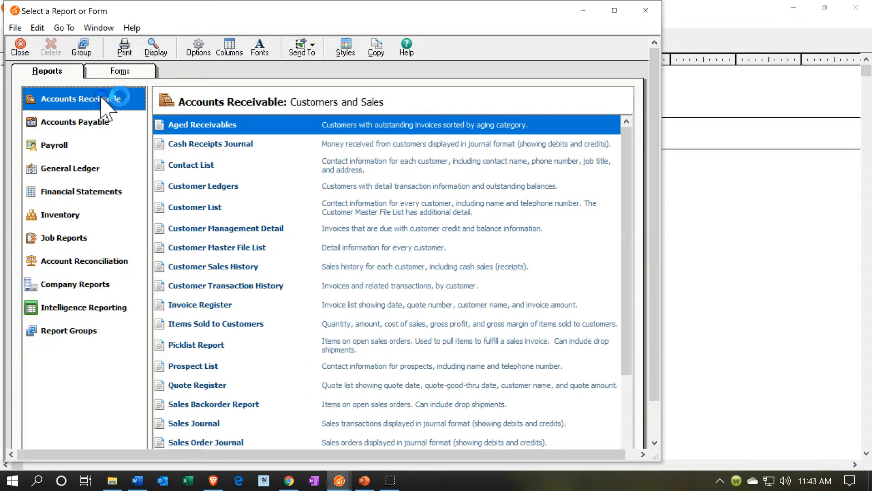
double_click(218, 125)
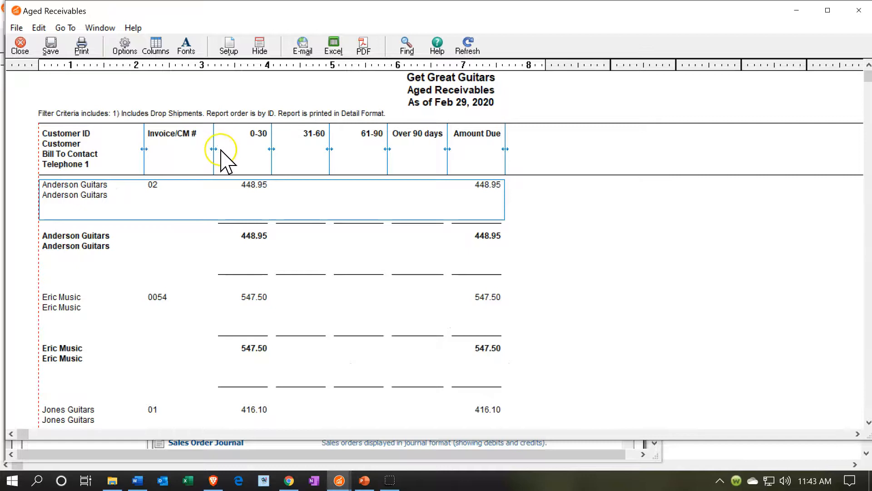
- Examine the Music Stuff Store invoice and the report total in the Aged Receivables report
scroll(318, 257, down, 1)
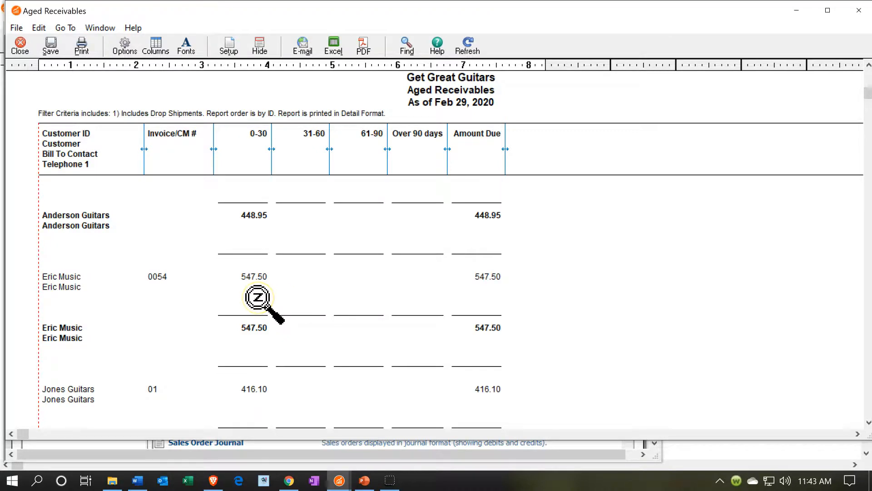
scroll(258, 297, down, 3)
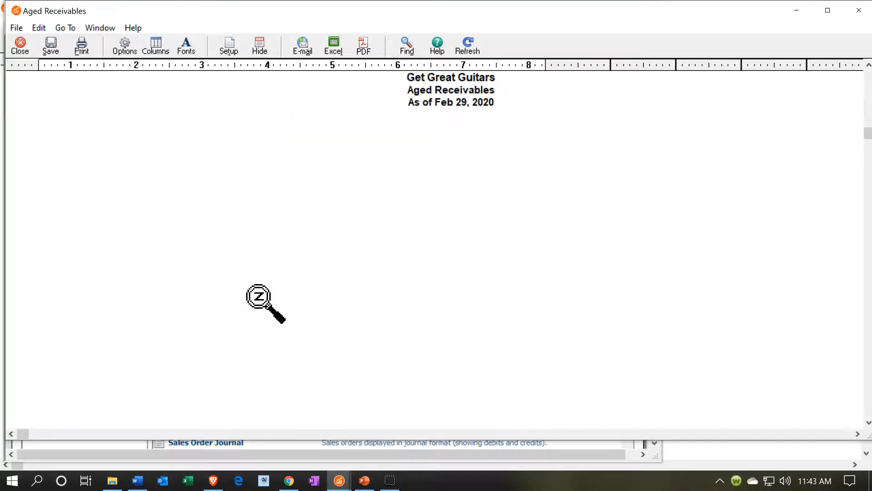
scroll(261, 318, down, 1)
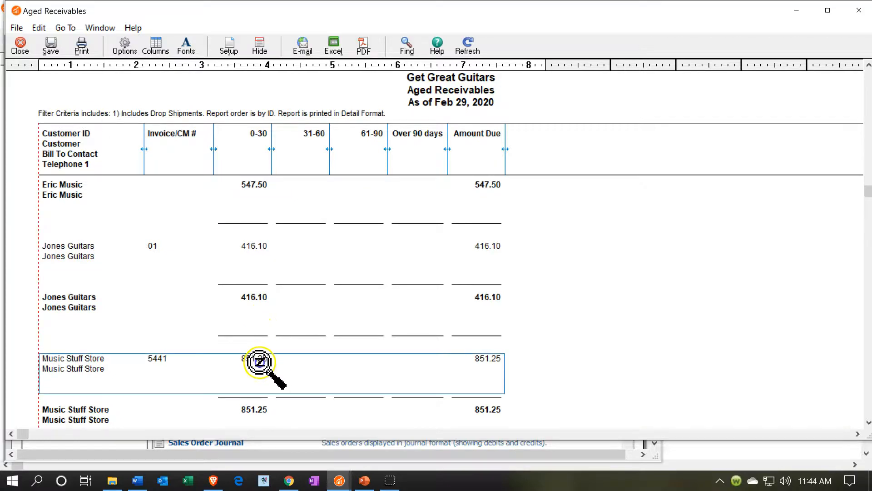
scroll(455, 350, down, 2)
scroll(455, 350, down, 2)
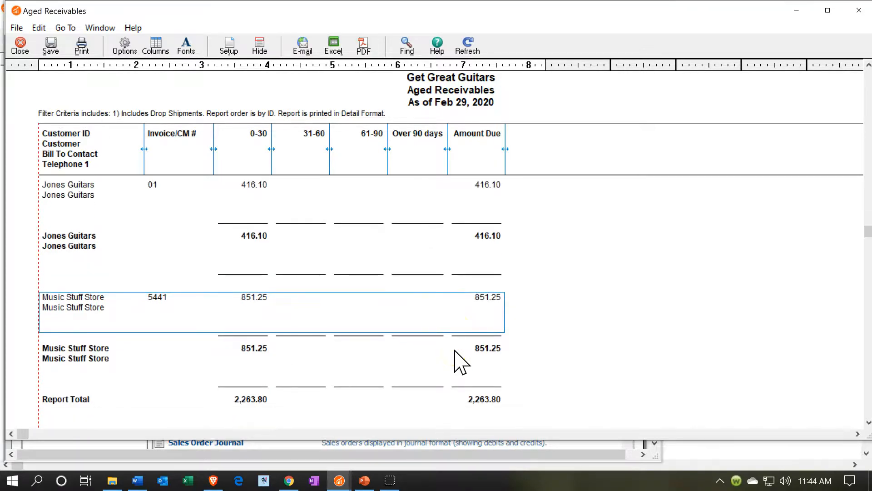
scroll(454, 350, down, 2)
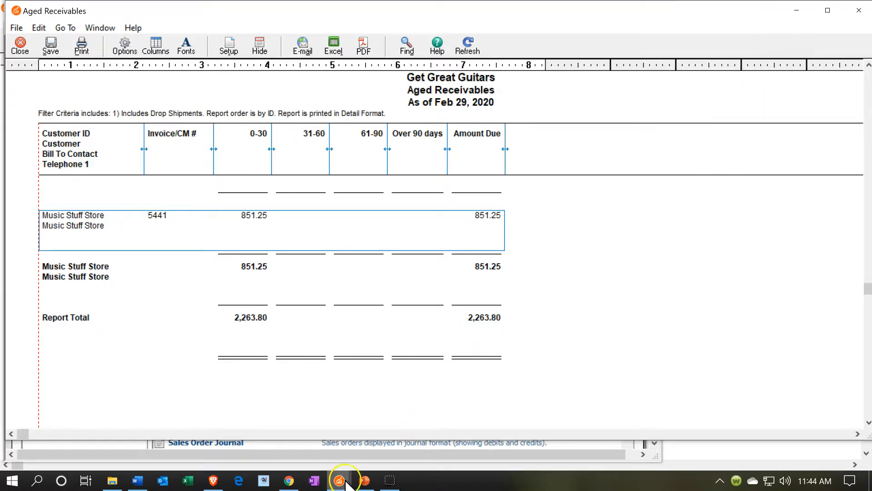
- Return to the Working Trial Balance and compare its Accounts Receivable balance with the Aged Receivables total
mouse_move(341, 479)
mouse_move(400, 451)
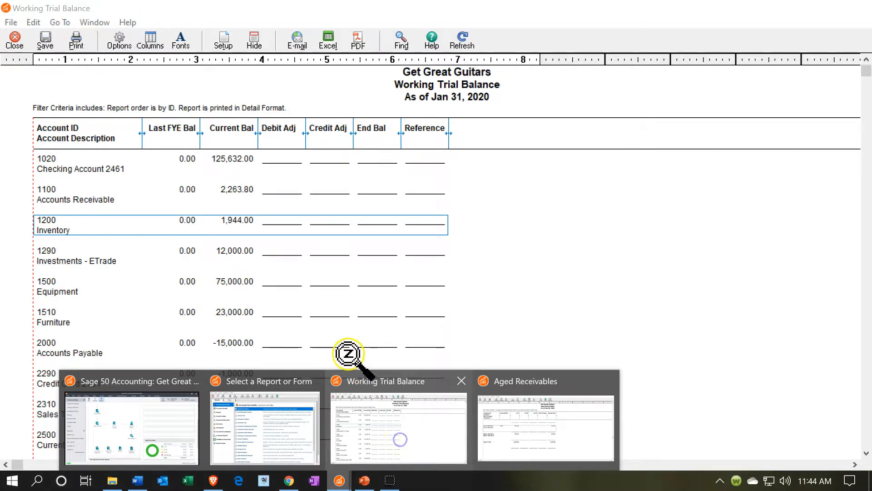
click(235, 196)
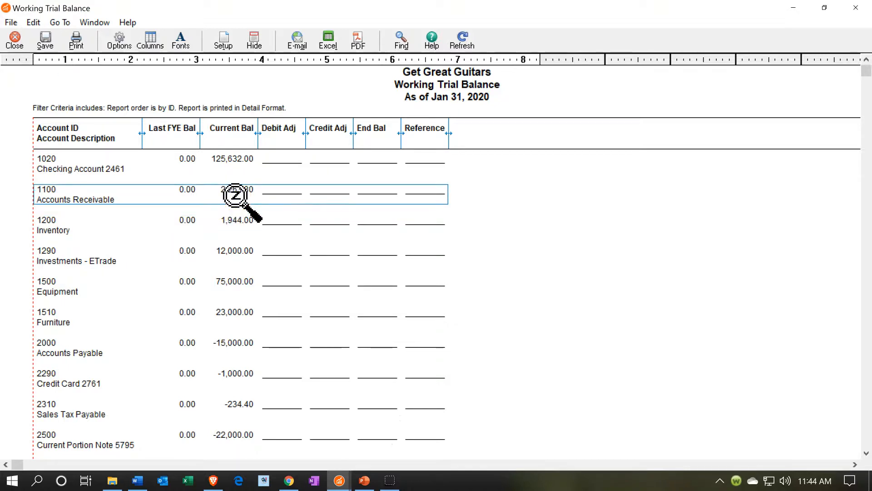